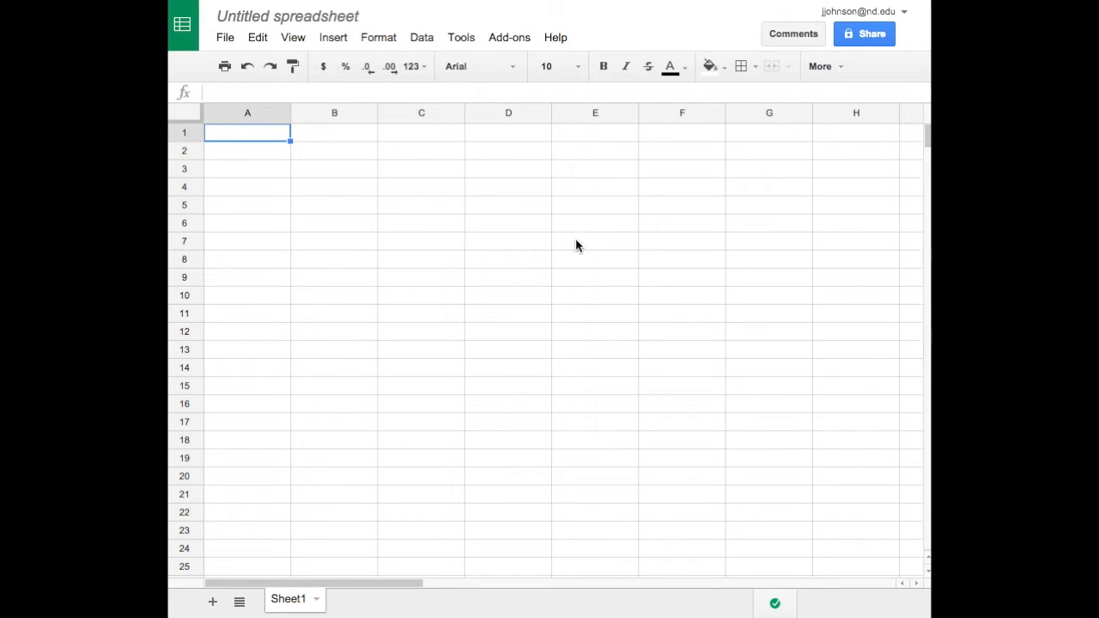
Enter the data pairs 1.25/11.49, 2.45/25.49 and 3.59/34.96 in rows 1 to 3 of columns A and B.
text(1.25)
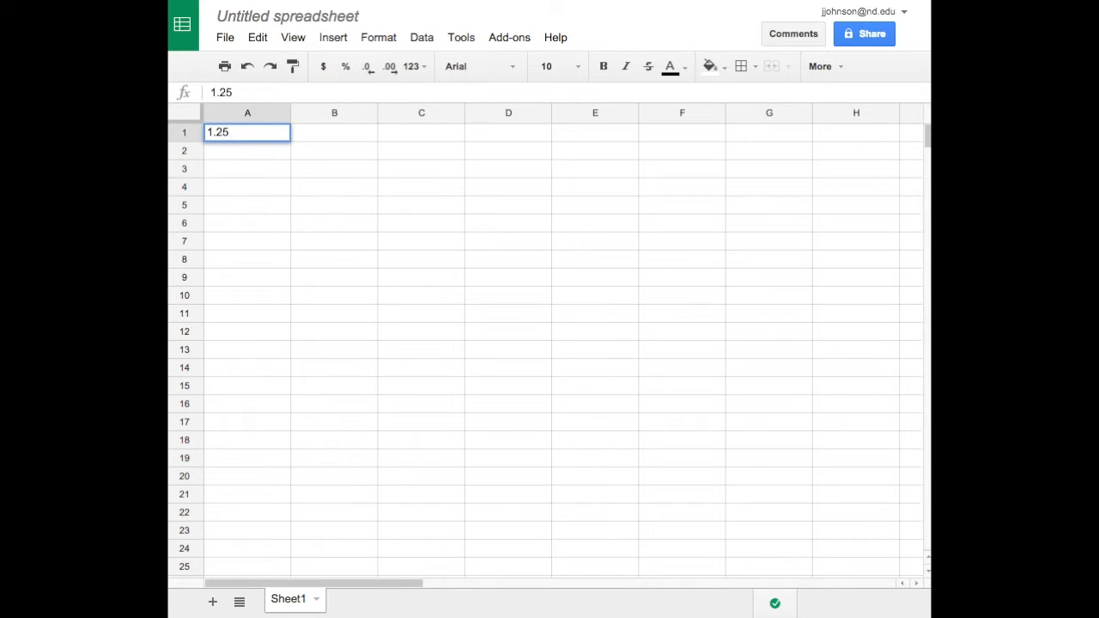
key(Tab)
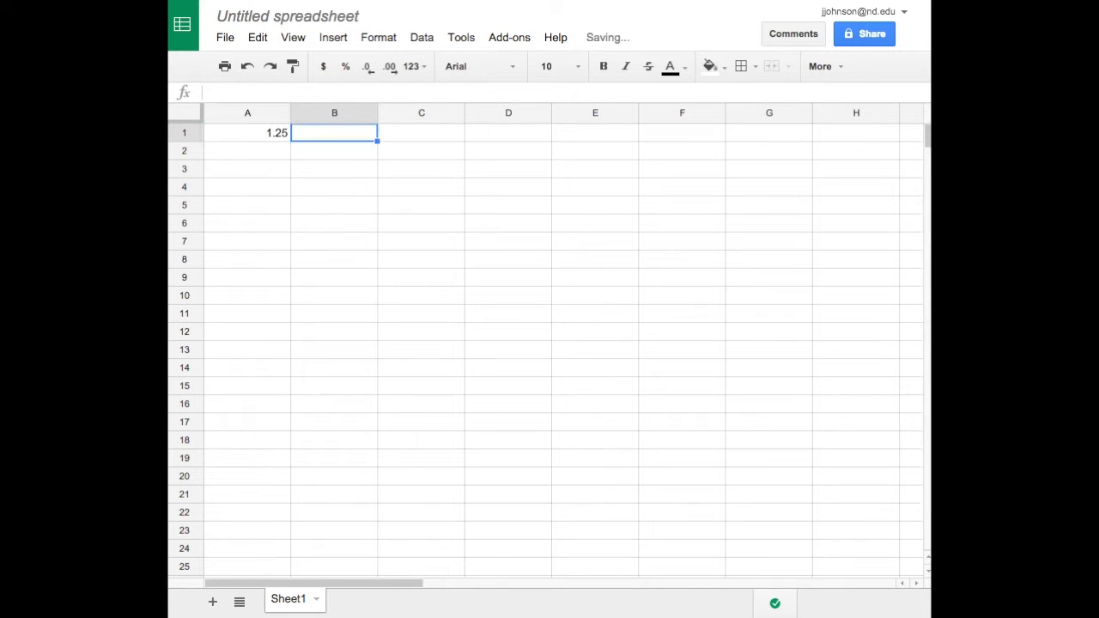
text(11.49)
key(Return)
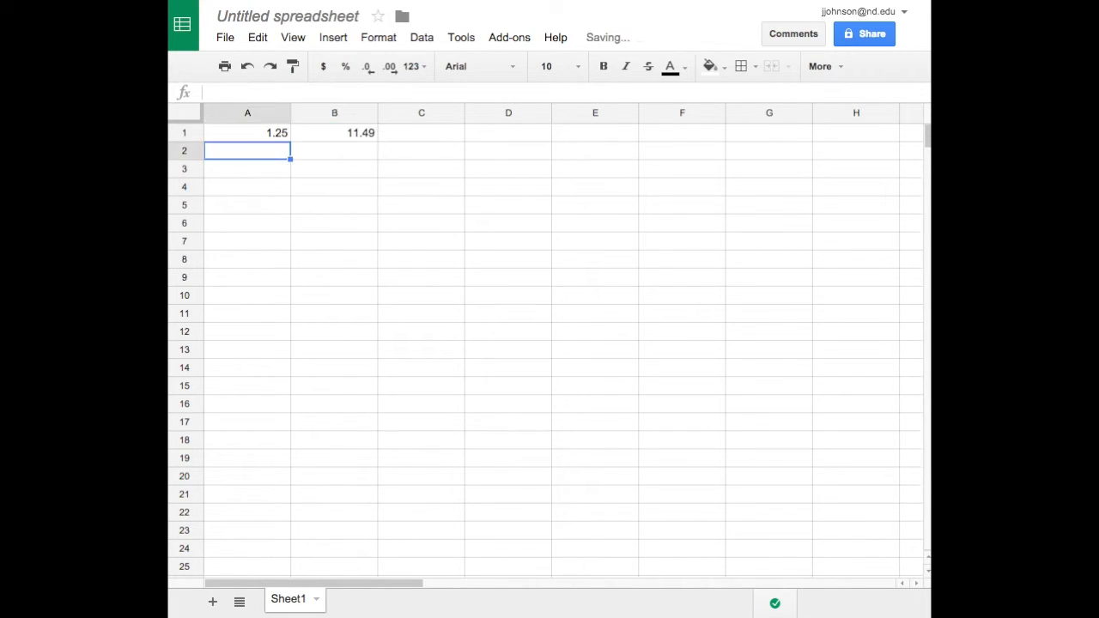
text(2.45)
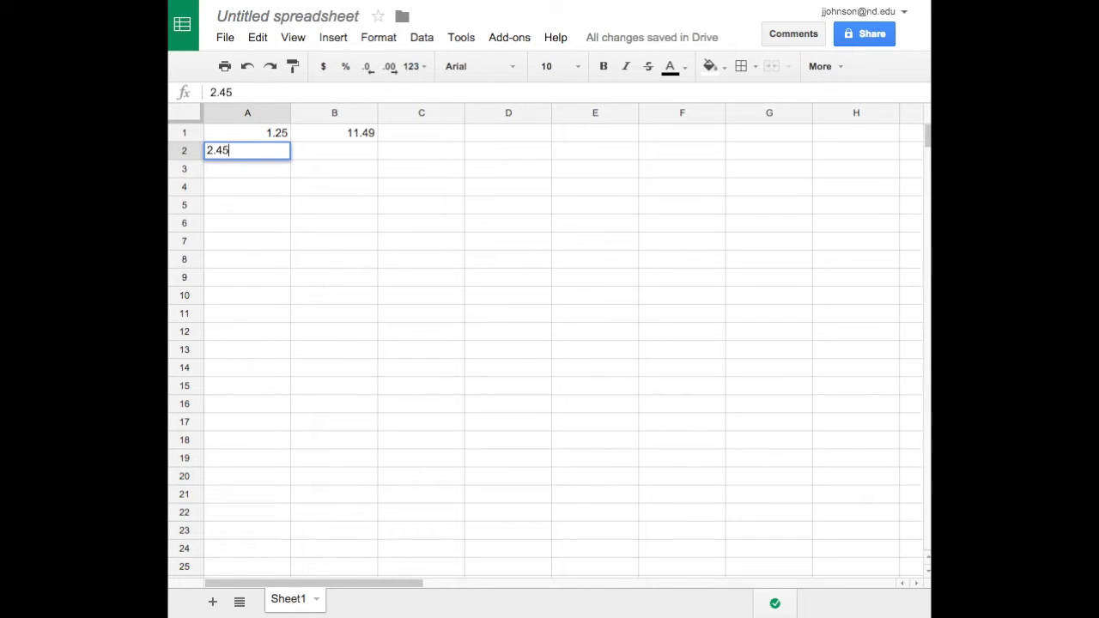
key(Tab)
text(25.49)
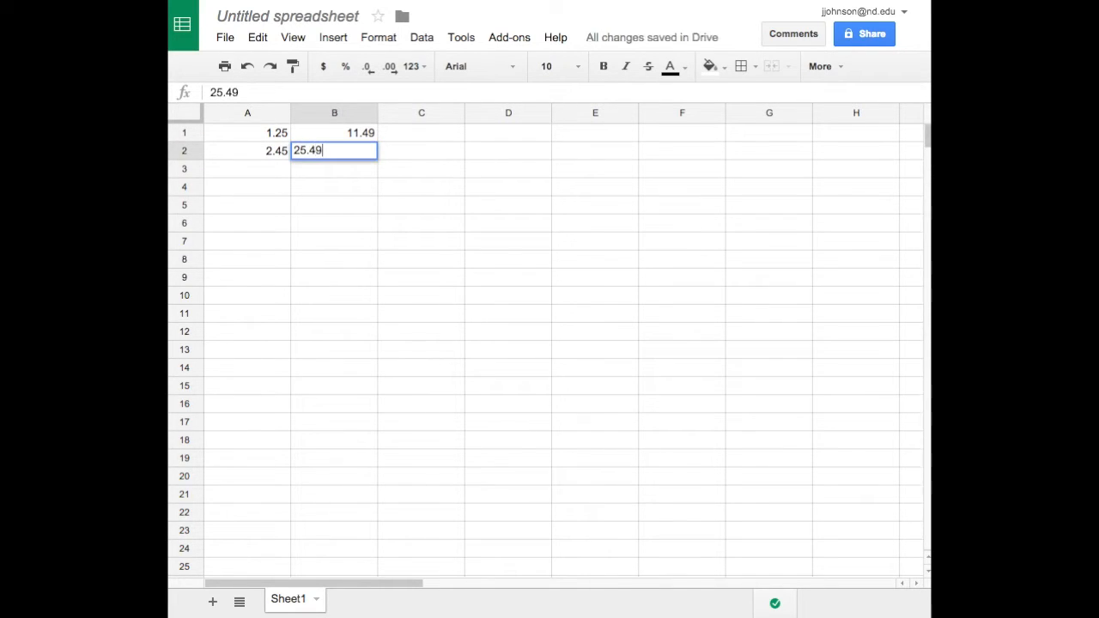
key(Return)
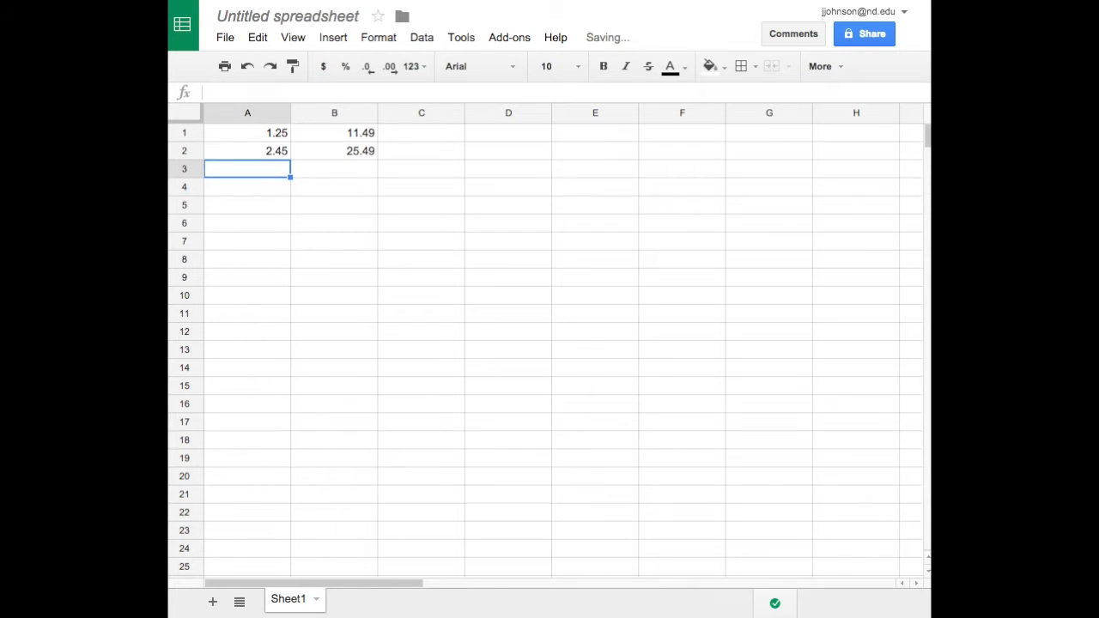
text(3.59)
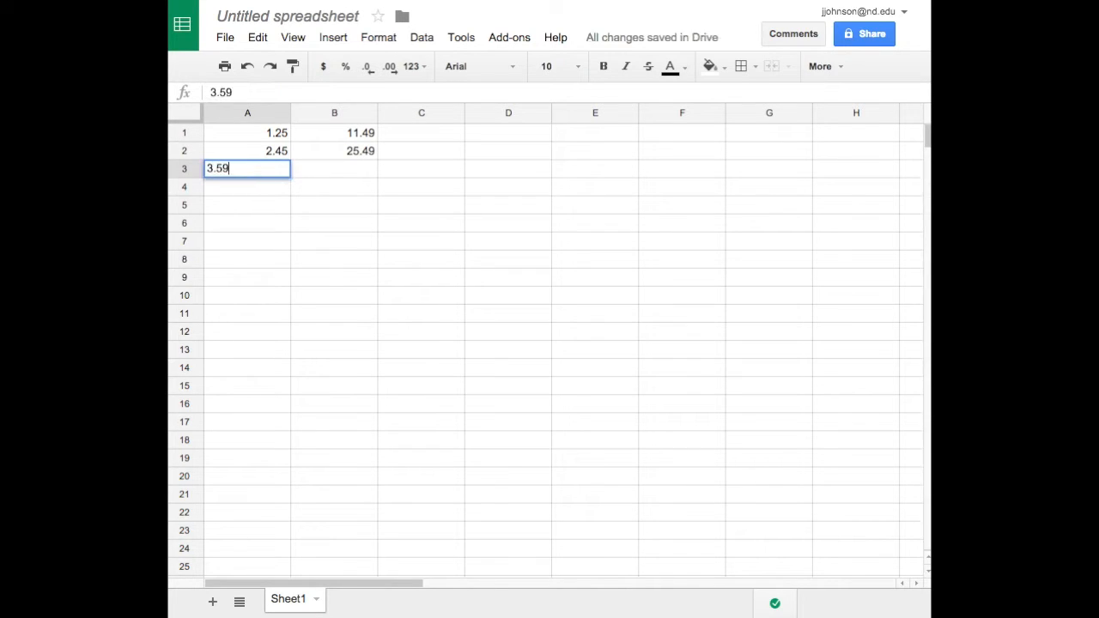
key(Tab)
text(34.96)
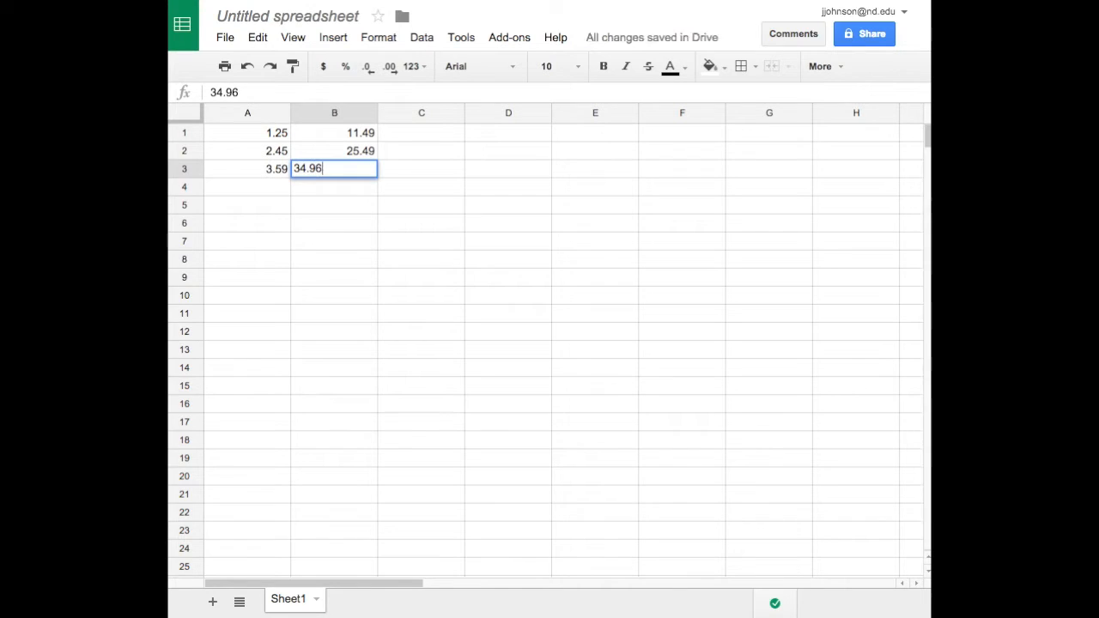
key(Return)
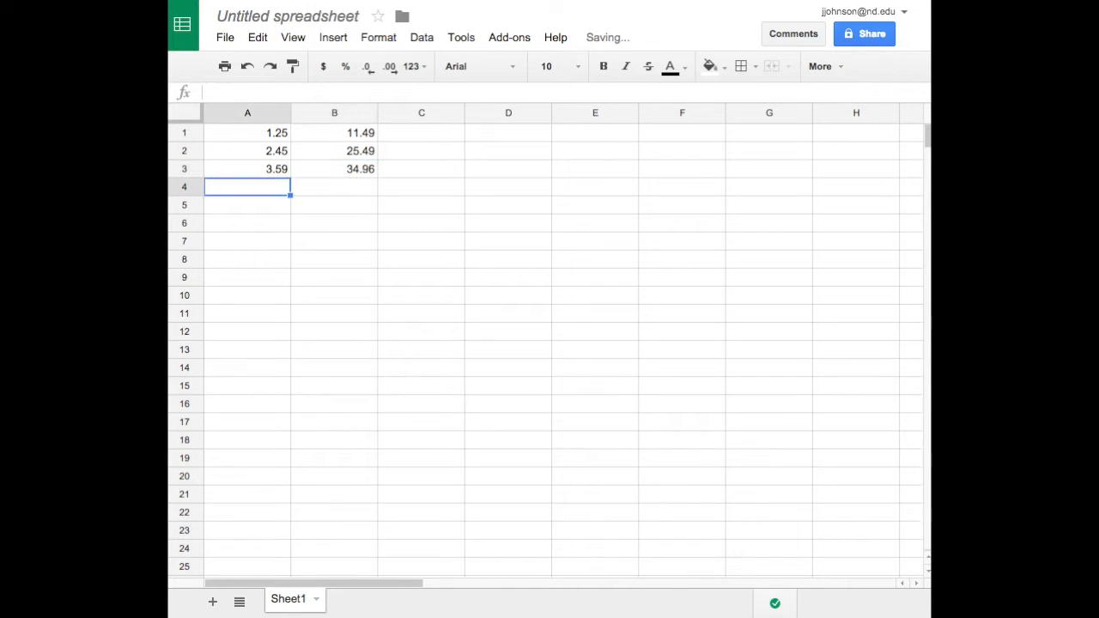
Enter the data pairs 4.75/48.2 and 6.08/59.85 in rows 4 and 5 of columns A and B.
text(4.75)
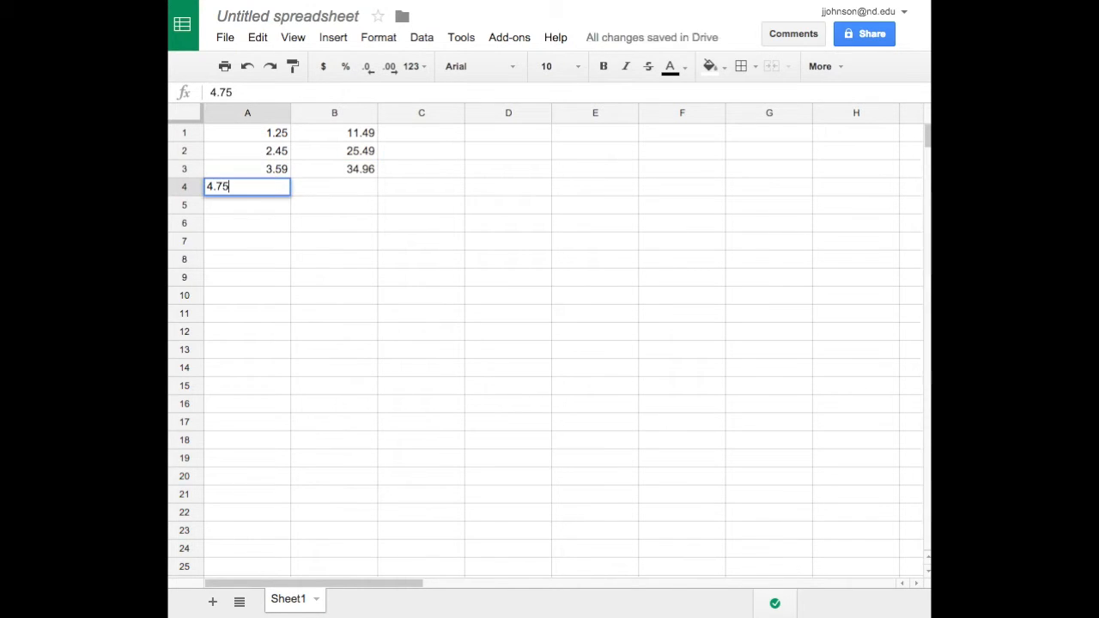
key(Tab)
text(48.2)
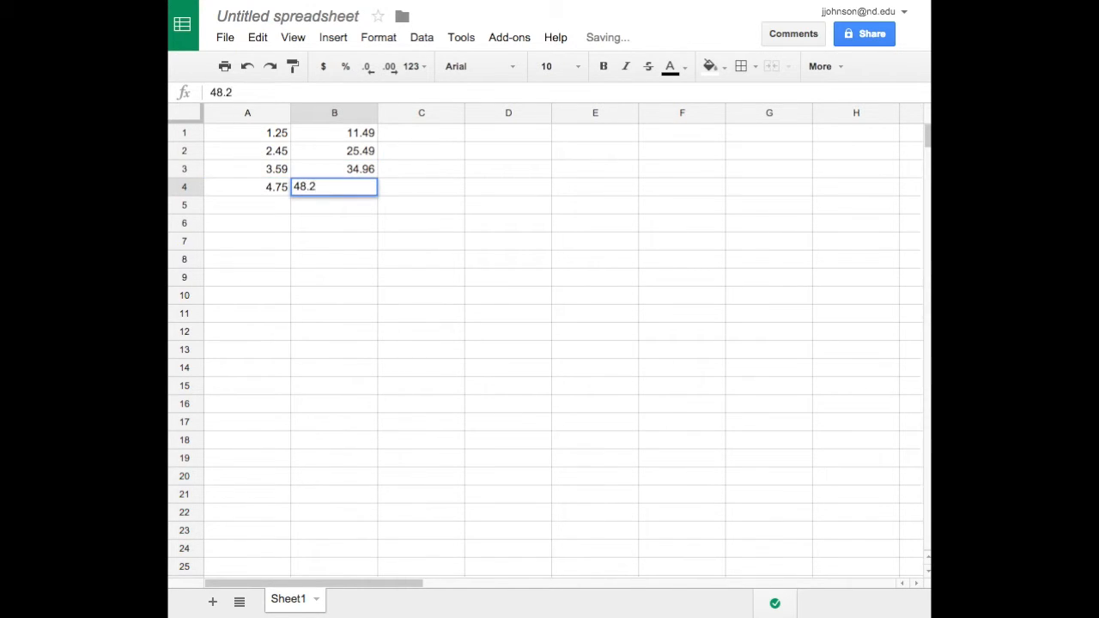
key(Return)
text(6.08)
key(Tab)
text(59.85)
key(Return)
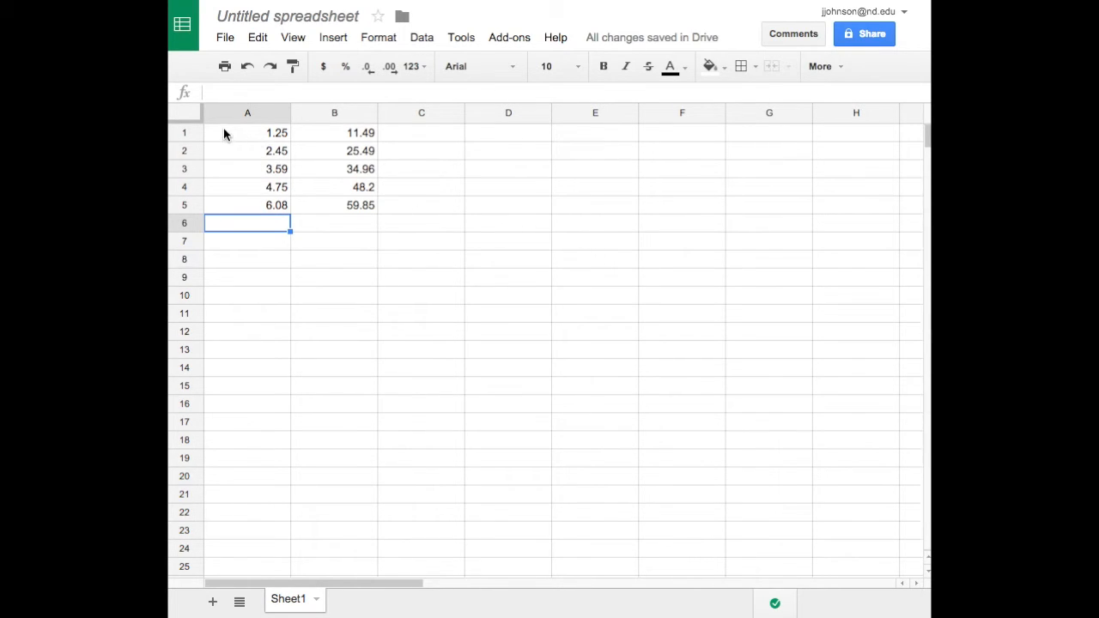
Insert a scatter chart of the data in A1:B5.
drag(225, 133, 338, 206)
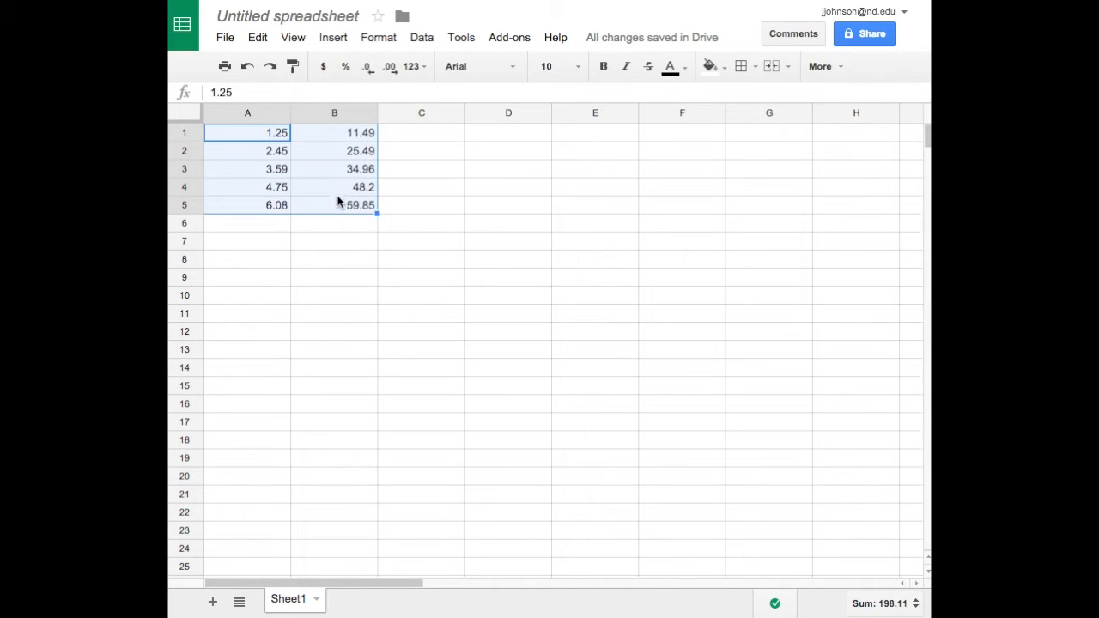
click(334, 38)
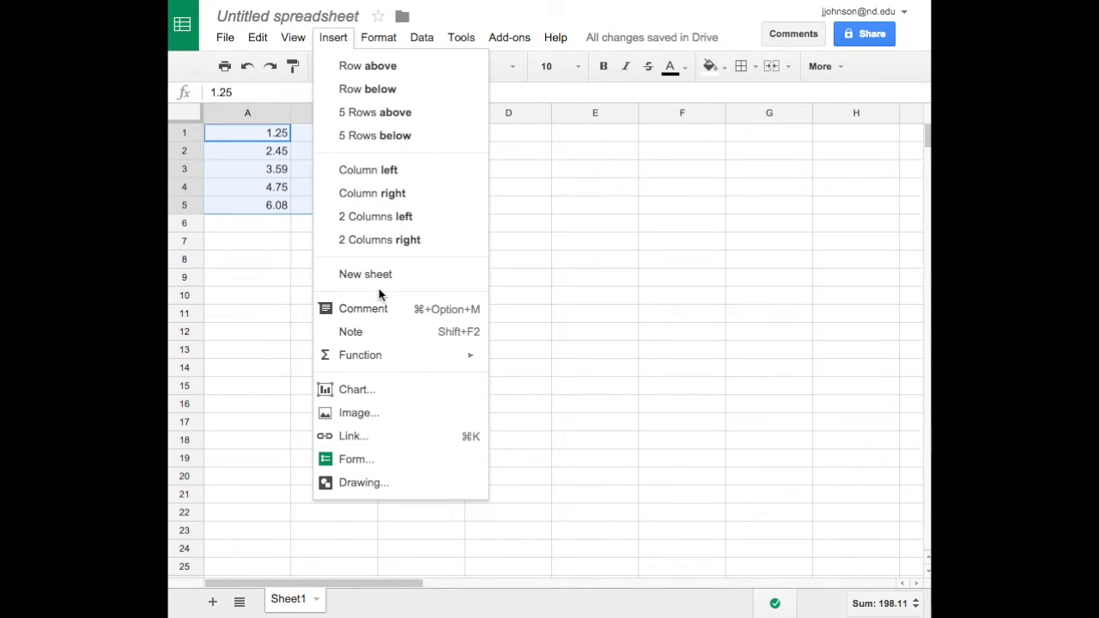
click(356, 390)
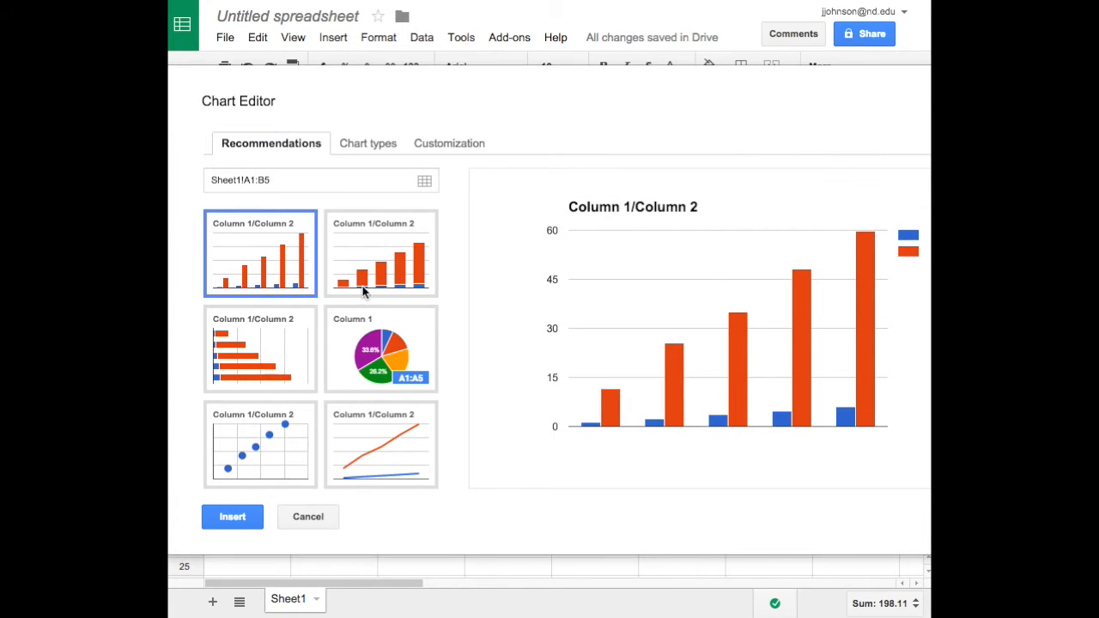
click(389, 147)
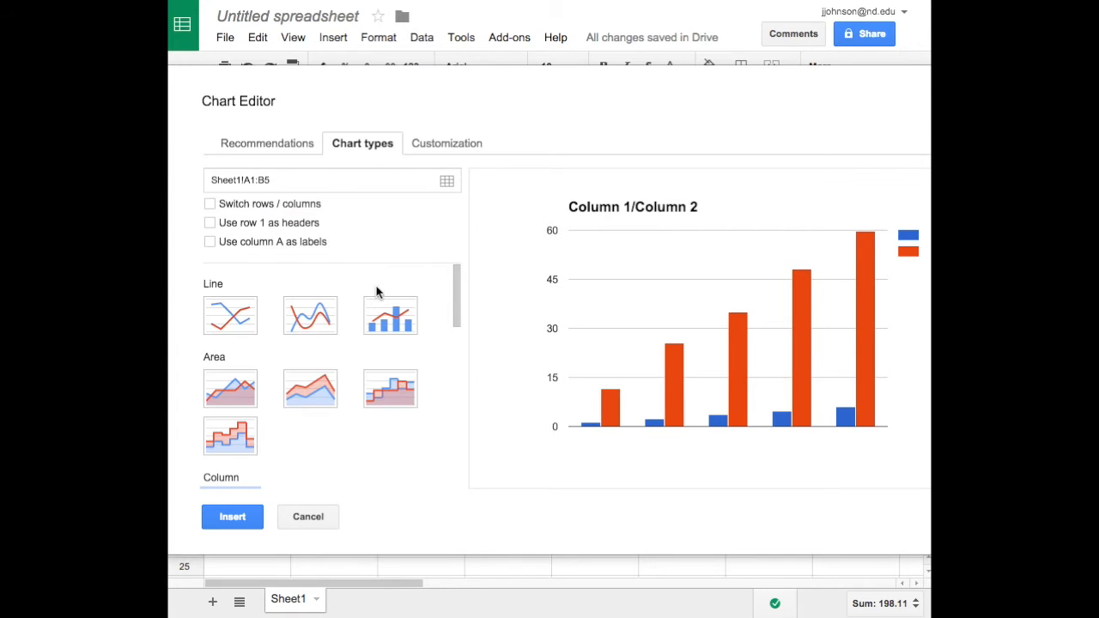
scroll(376, 292, down, 1)
scroll(376, 285, down, 6)
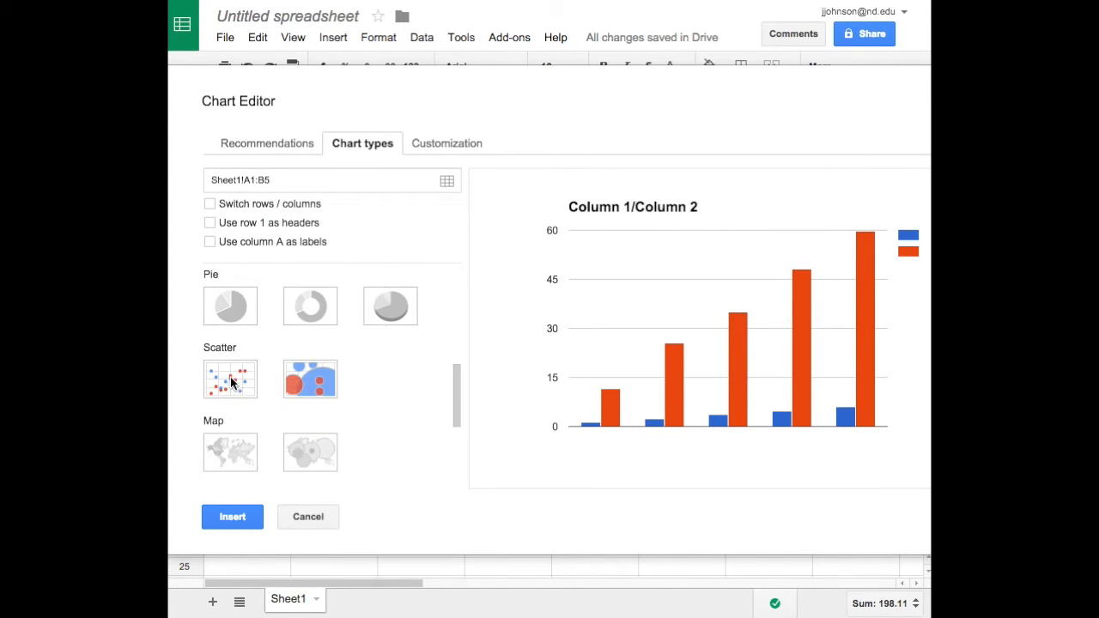
click(230, 381)
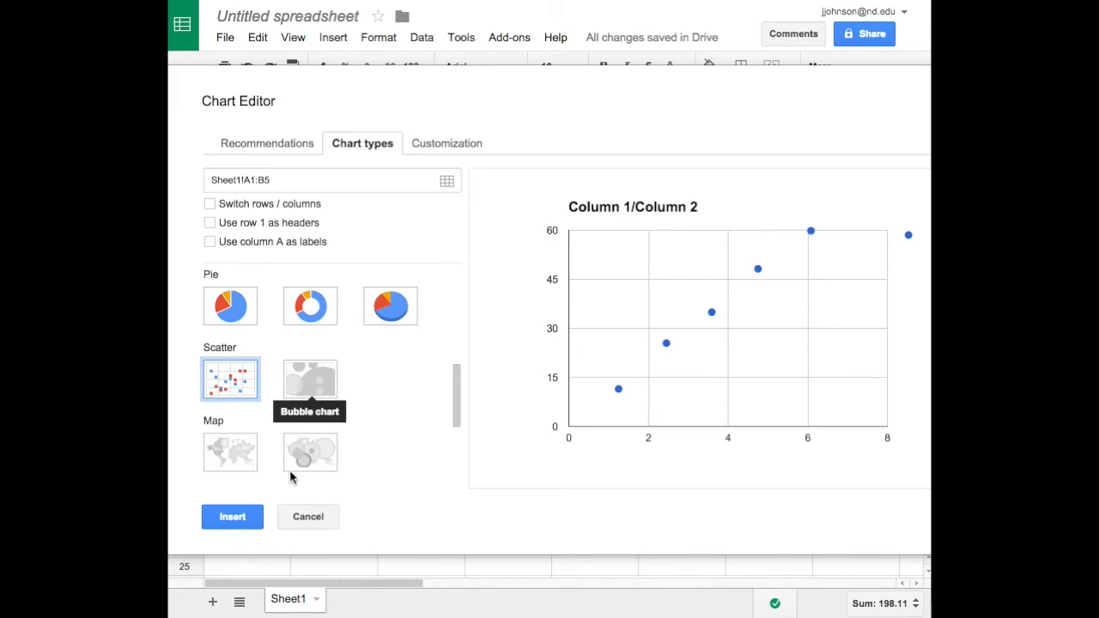
click(233, 517)
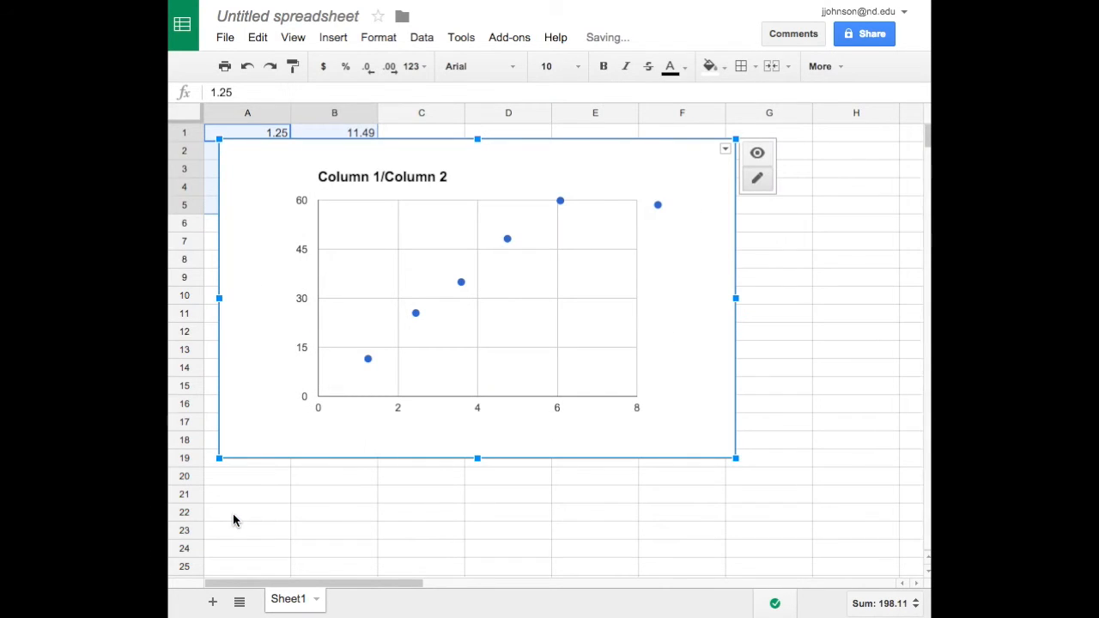
Move the chart below the data and open its advanced chart editor.
drag(275, 334, 326, 424)
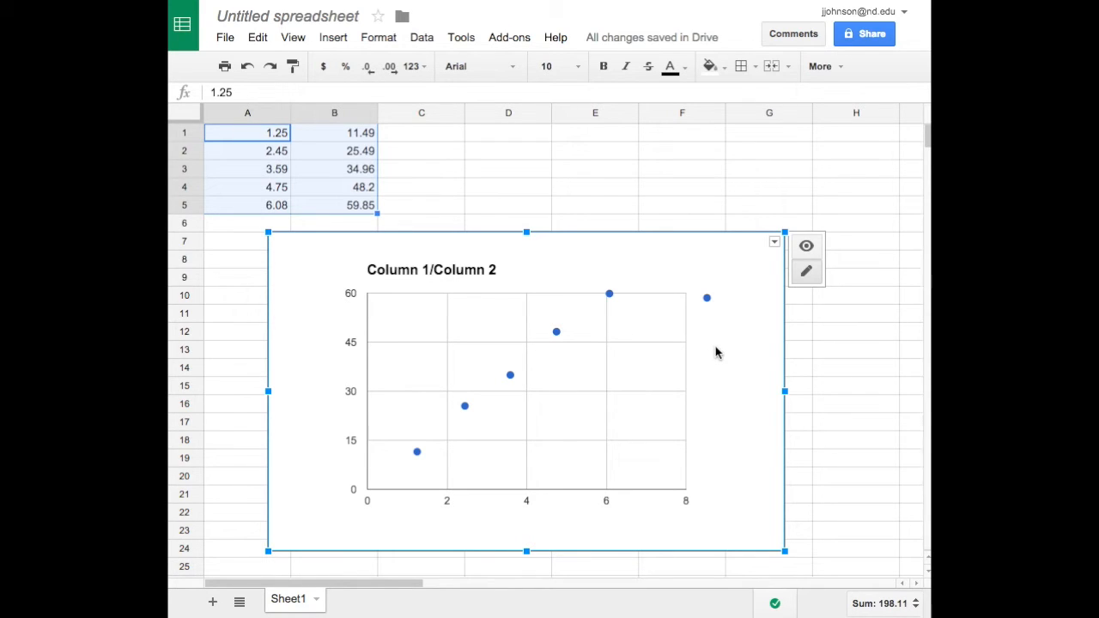
click(775, 244)
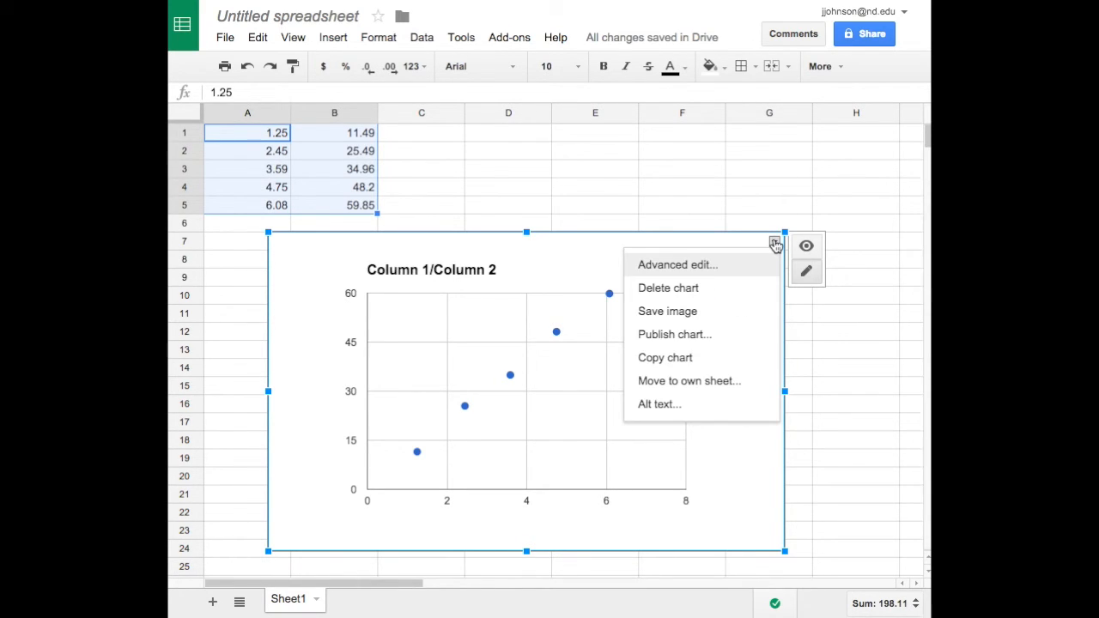
click(671, 270)
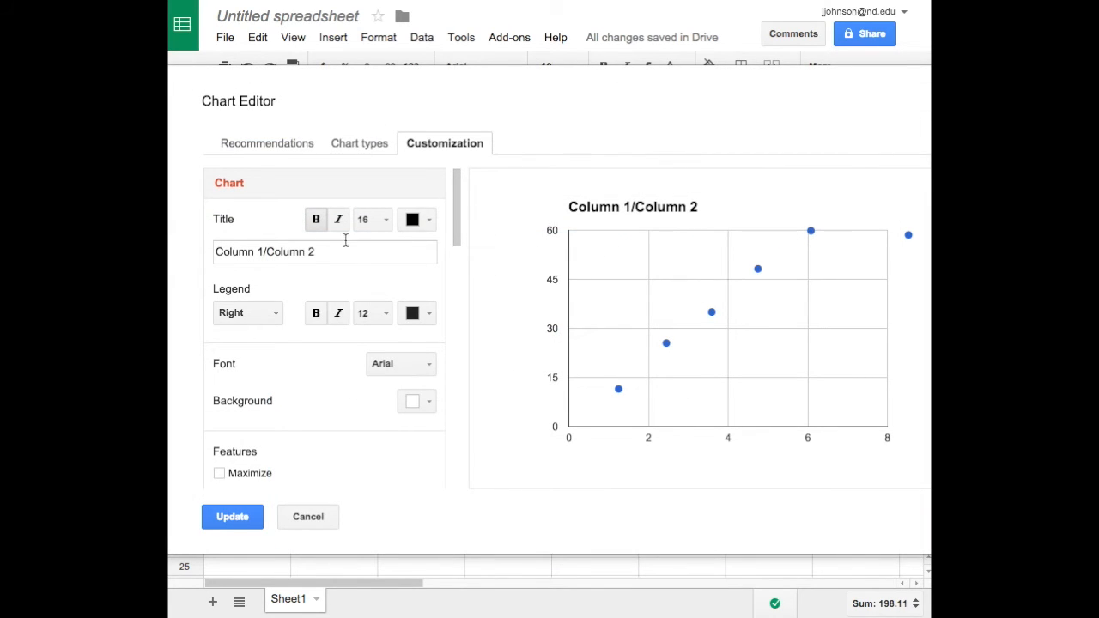
Set the chart title to "Reaction Stoichiometry".
drag(315, 252, 215, 251)
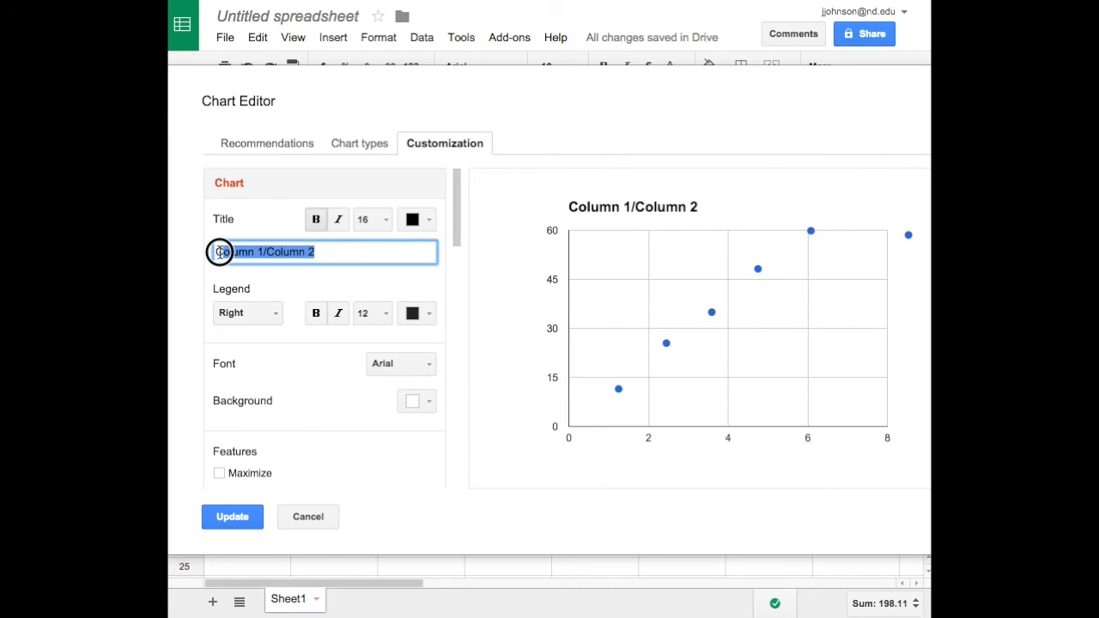
key(BackSpace)
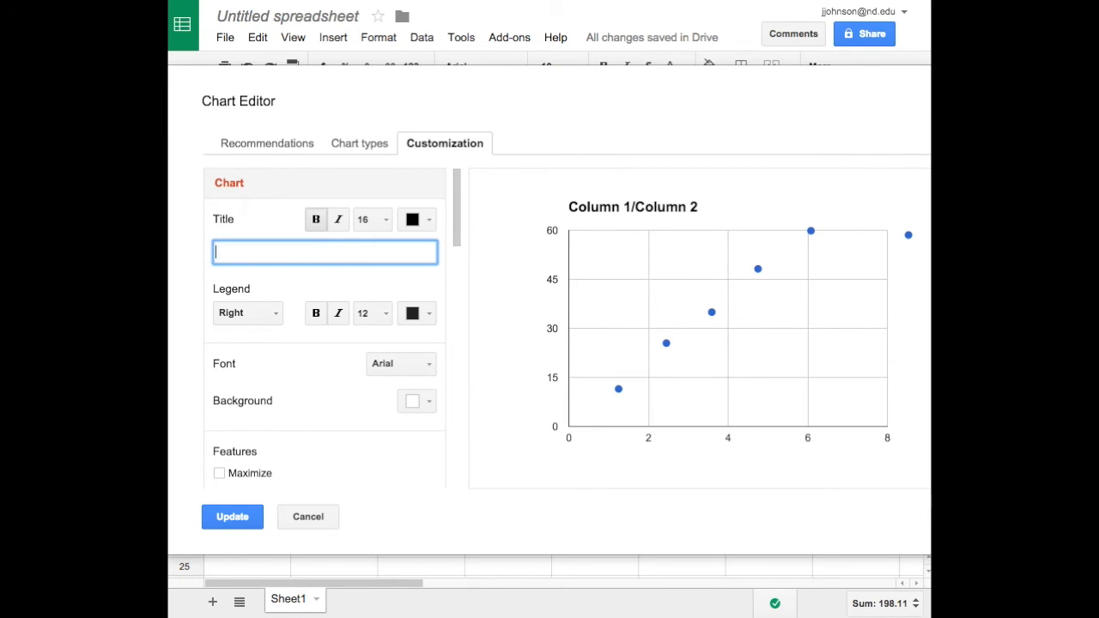
text(Reaction Stoichiometry)
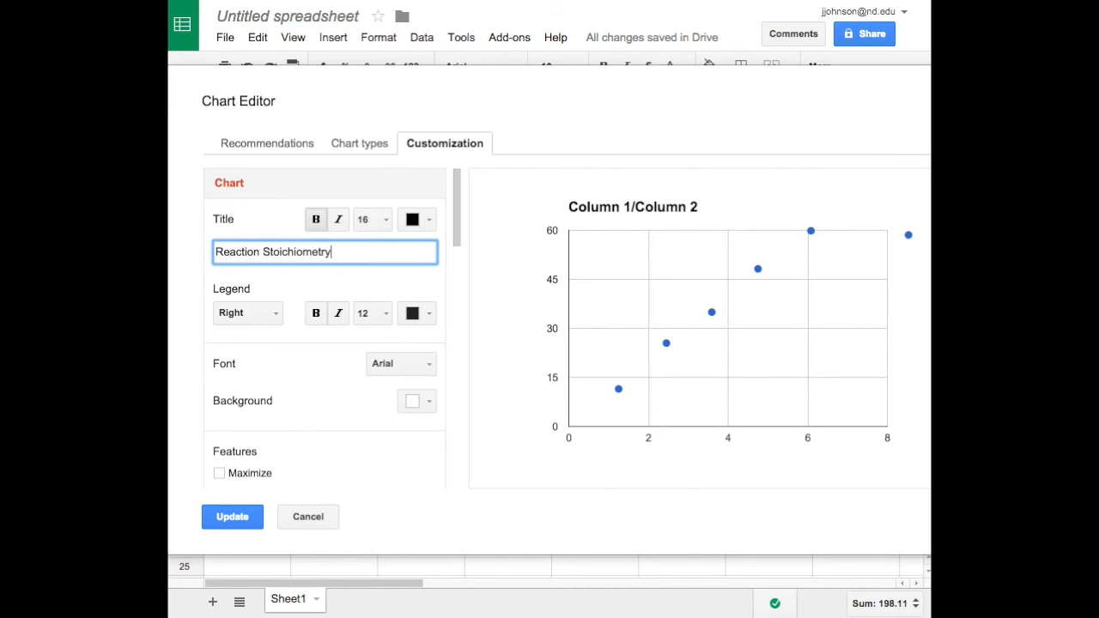
Set the horizontal axis title to "mass of reactant".
scroll(373, 427, down, 1)
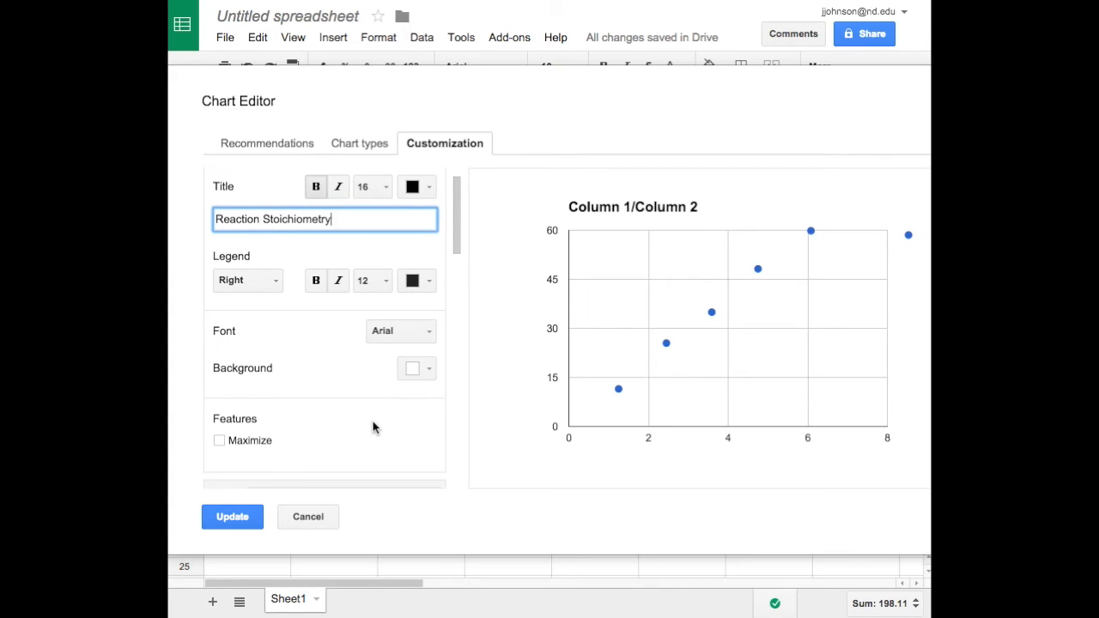
click(374, 427)
scroll(376, 427, down, 5)
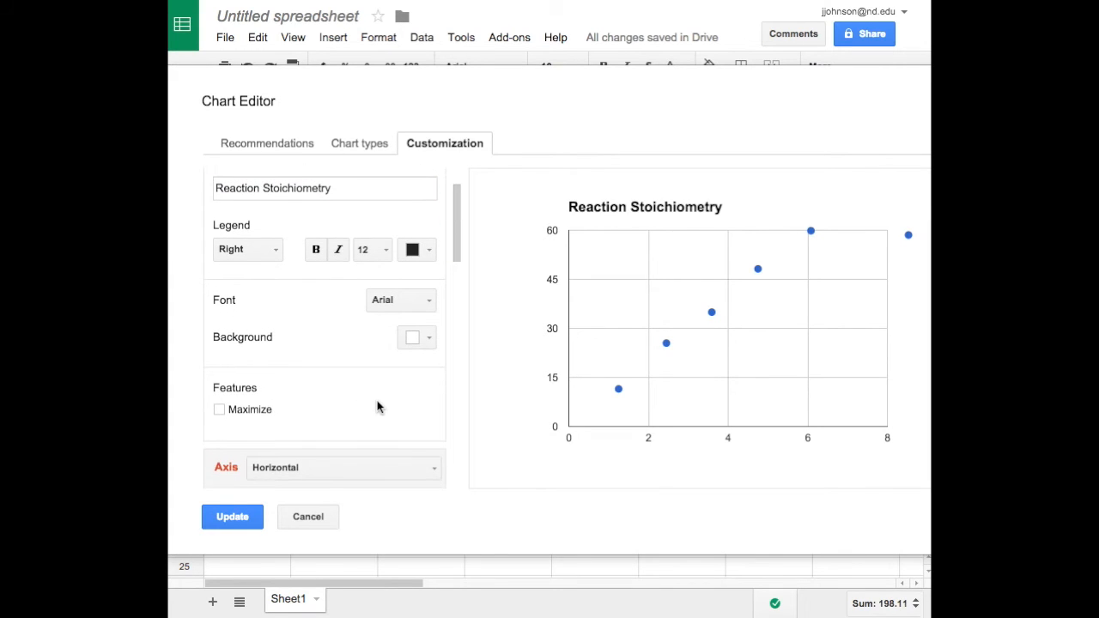
click(229, 400)
text(mass of reactant)
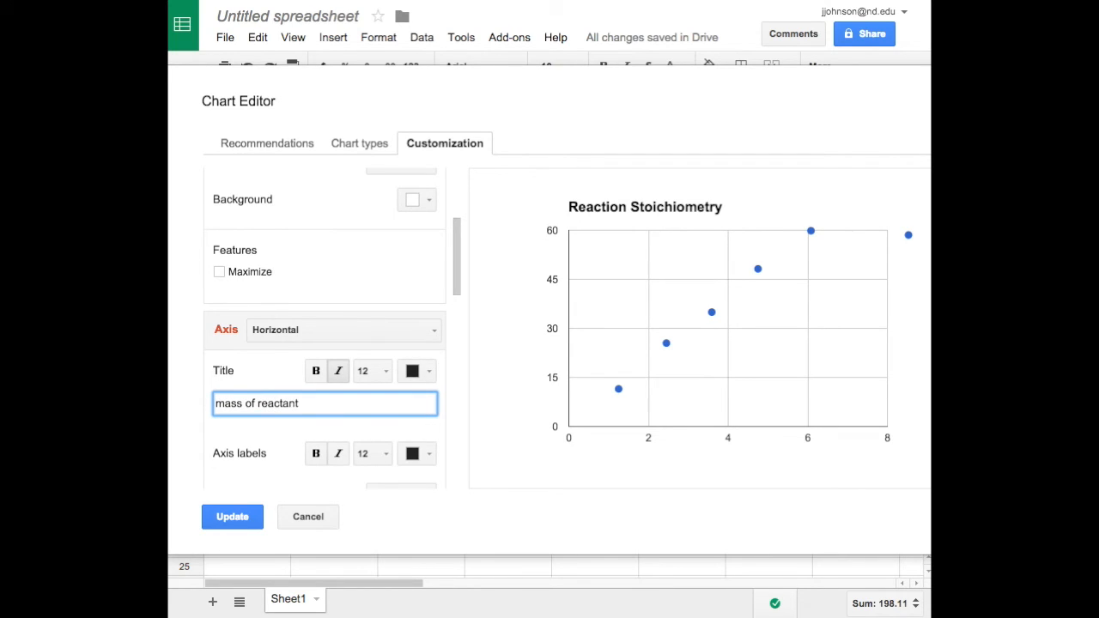
Set the left vertical axis title to "mass of product".
click(421, 330)
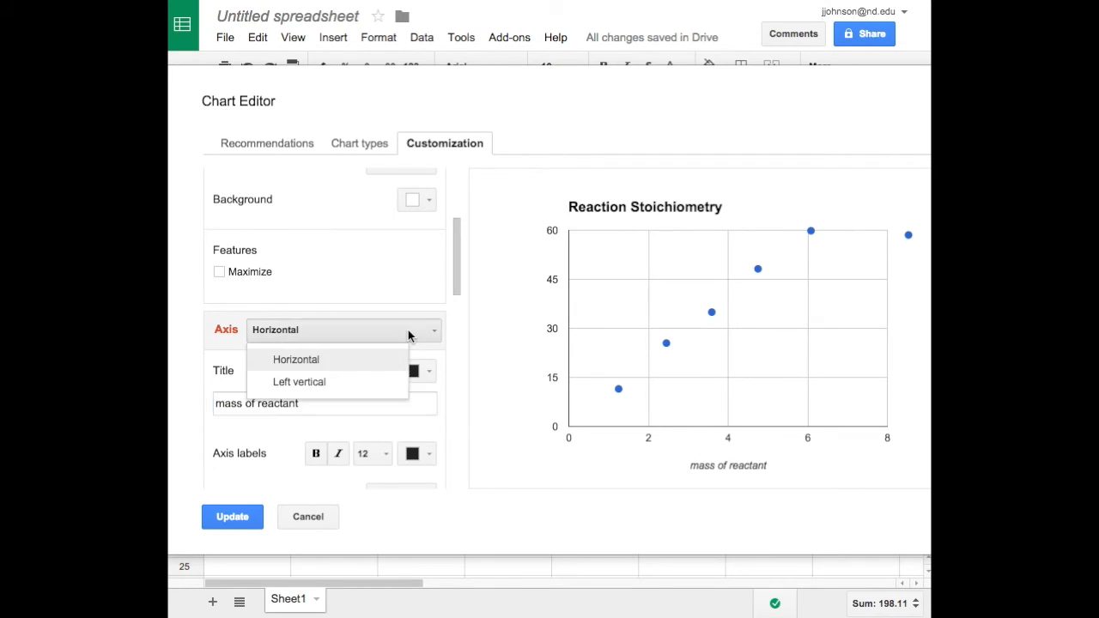
click(314, 384)
click(241, 405)
text(mass of produc)
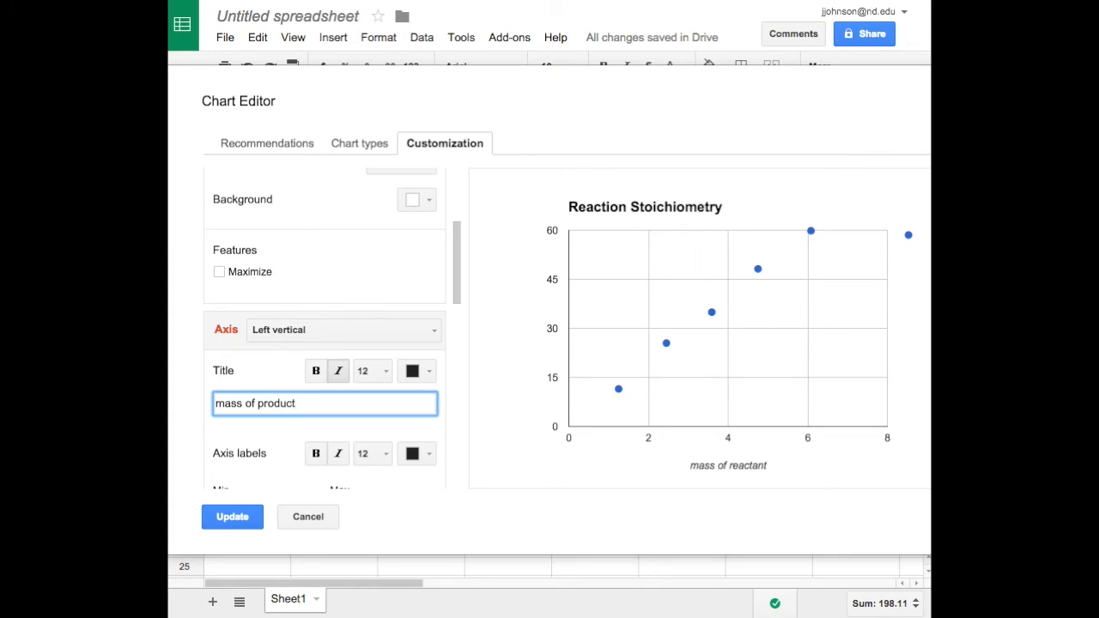
Add a Linear trendline to the chart's data series.
scroll(417, 430, down, 1)
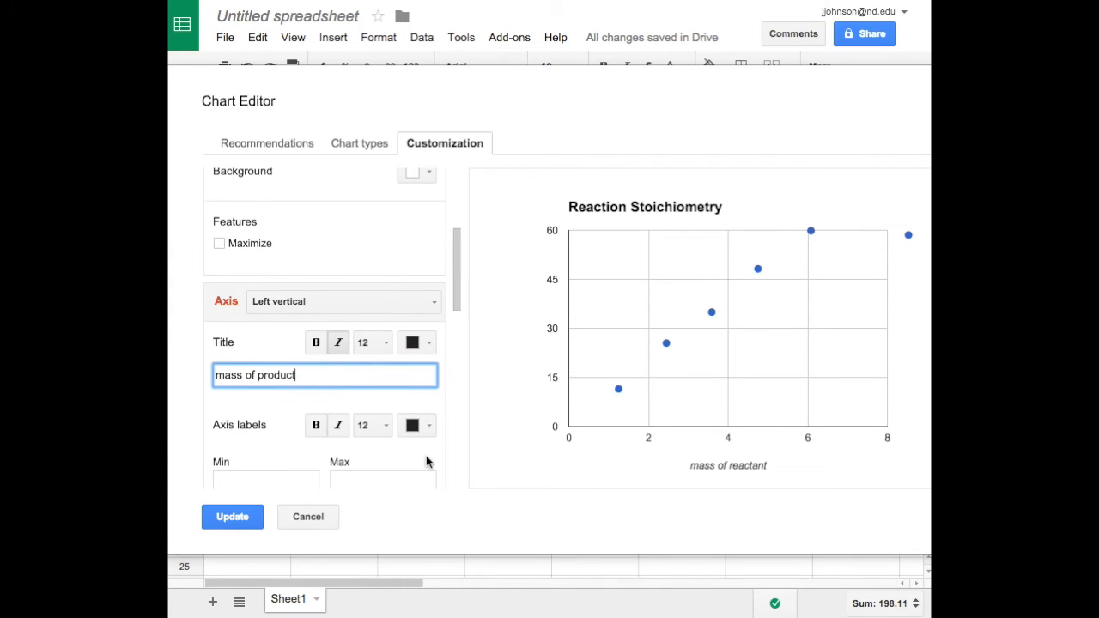
scroll(427, 461, down, 2)
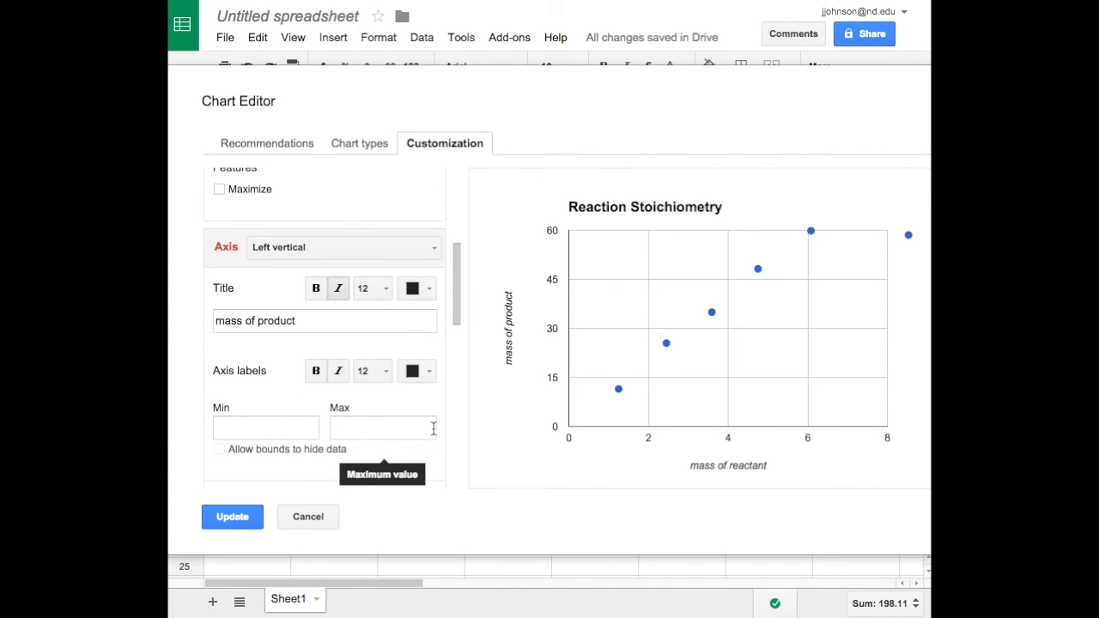
scroll(434, 428, down, 5)
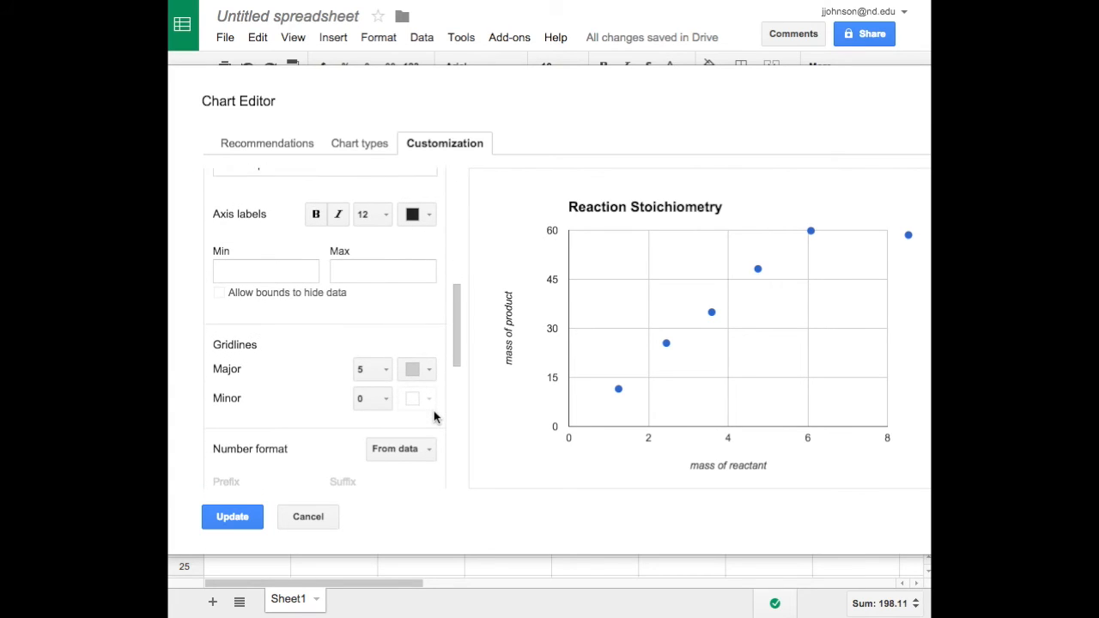
scroll(434, 417, down, 4)
scroll(434, 417, down, 4)
scroll(434, 417, down, 5)
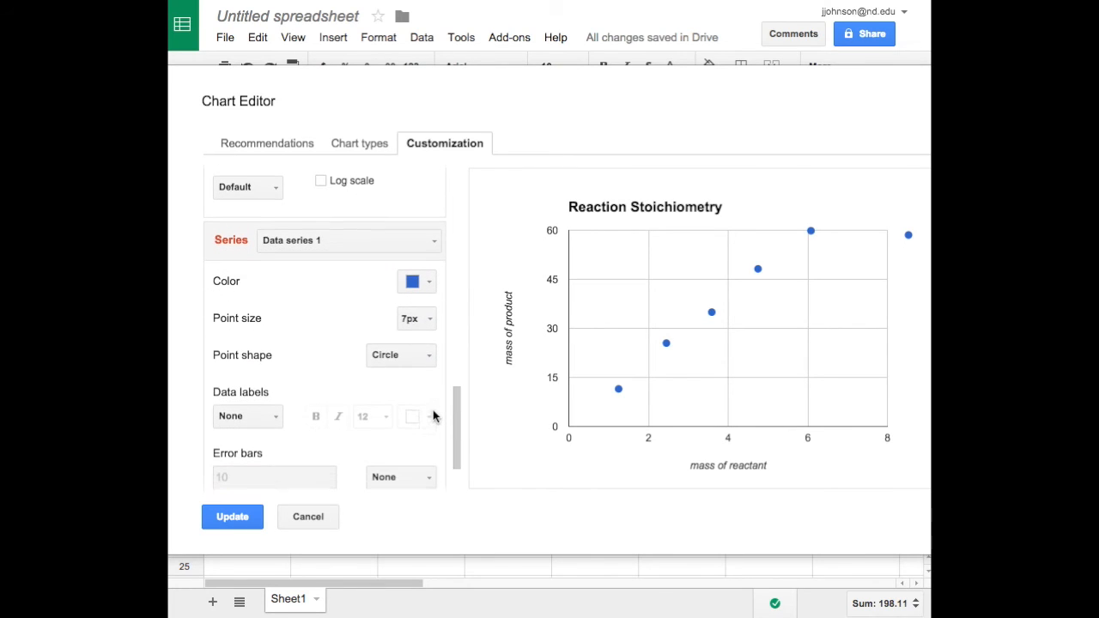
scroll(433, 410, down, 2)
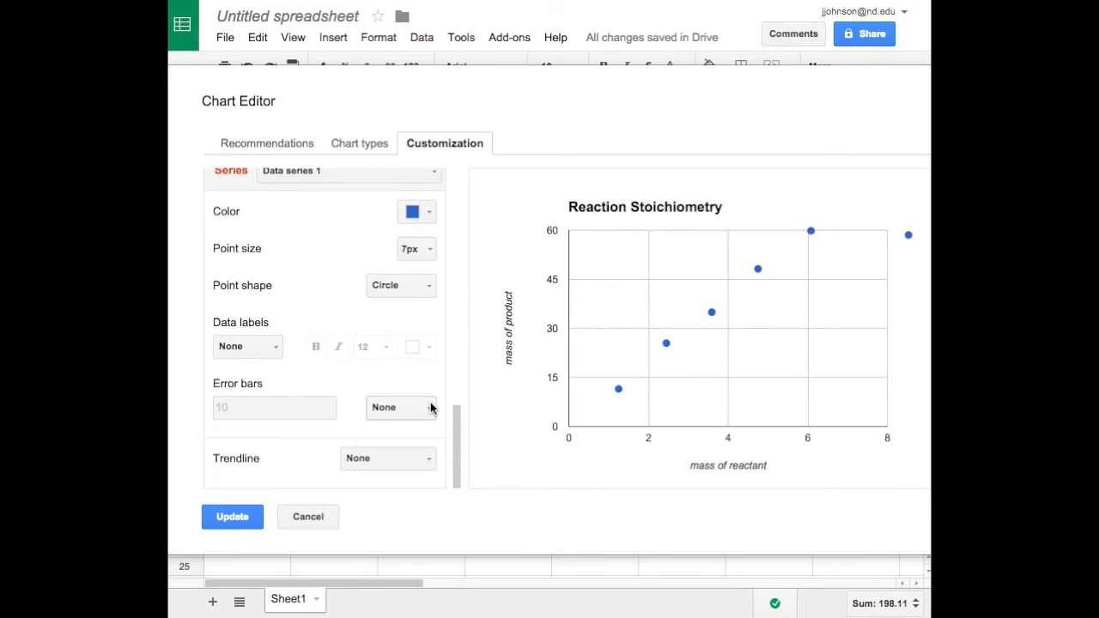
click(427, 461)
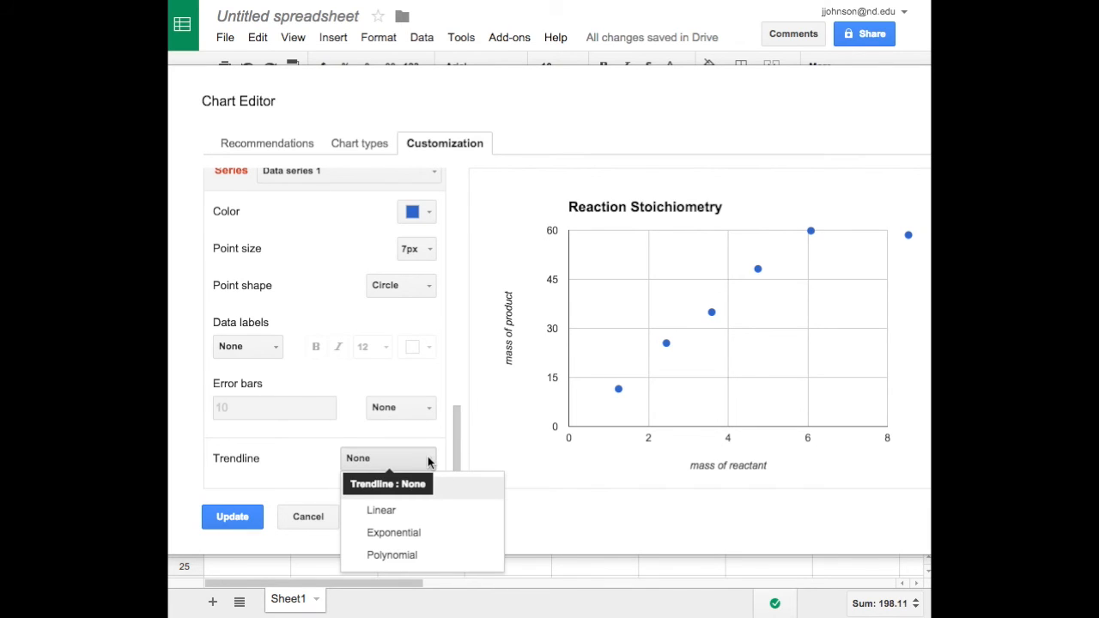
click(394, 515)
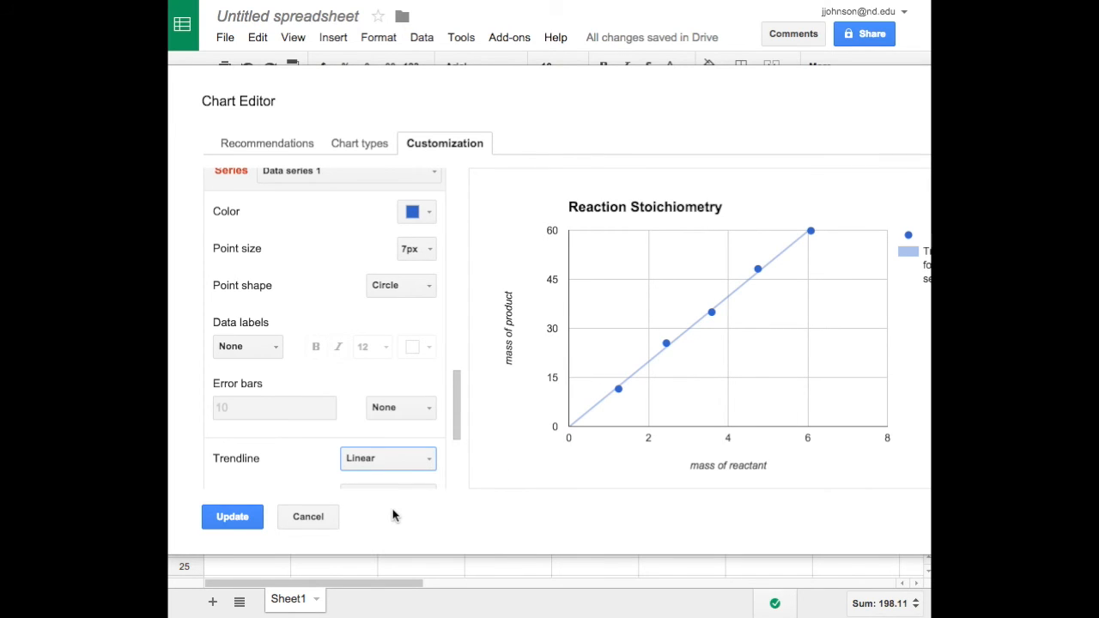
Label the trendline with its equation, show R², and apply the chart changes.
scroll(410, 474, down, 3)
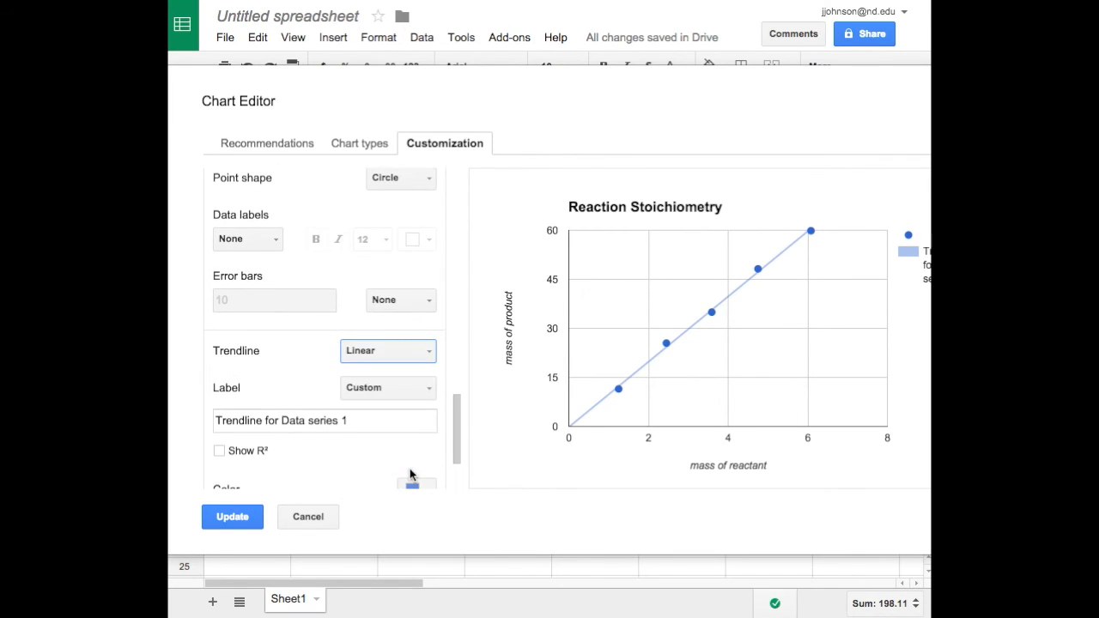
click(427, 391)
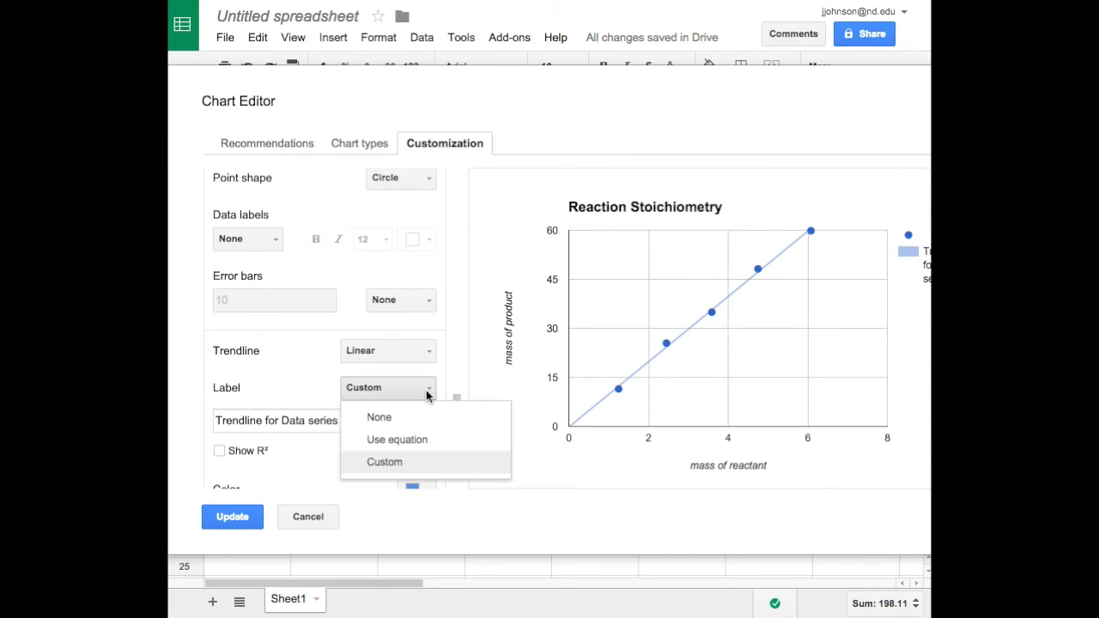
click(411, 442)
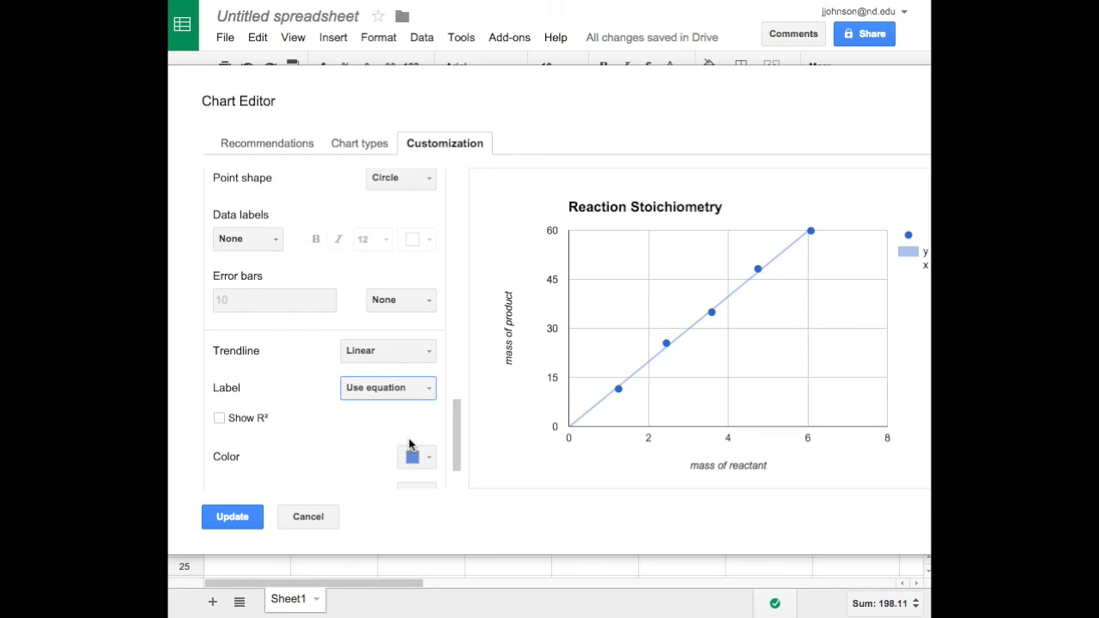
click(219, 418)
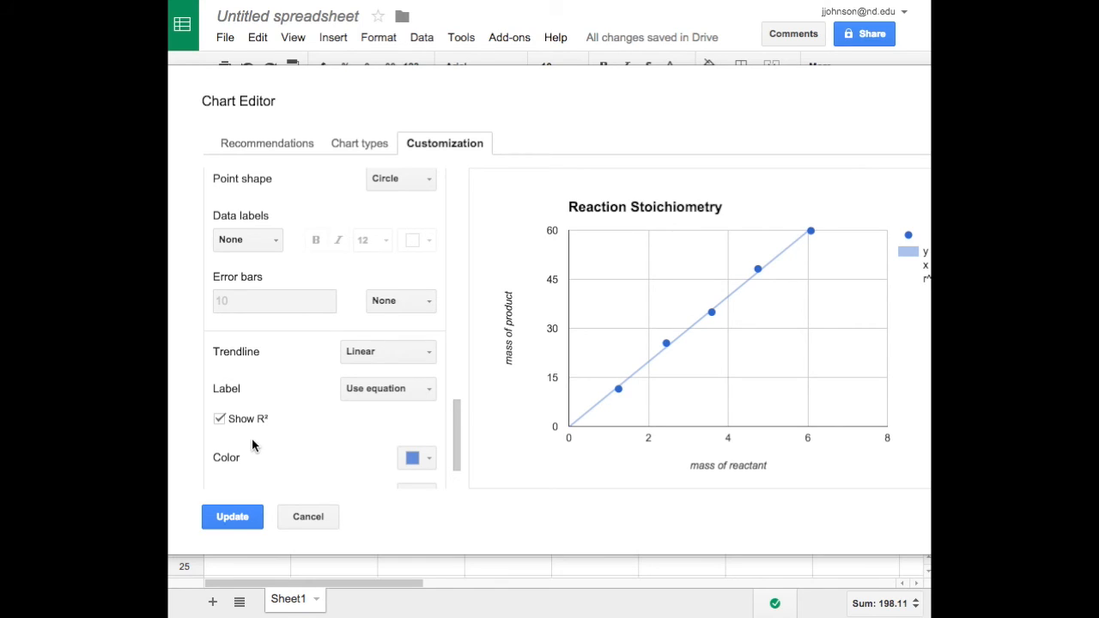
click(231, 518)
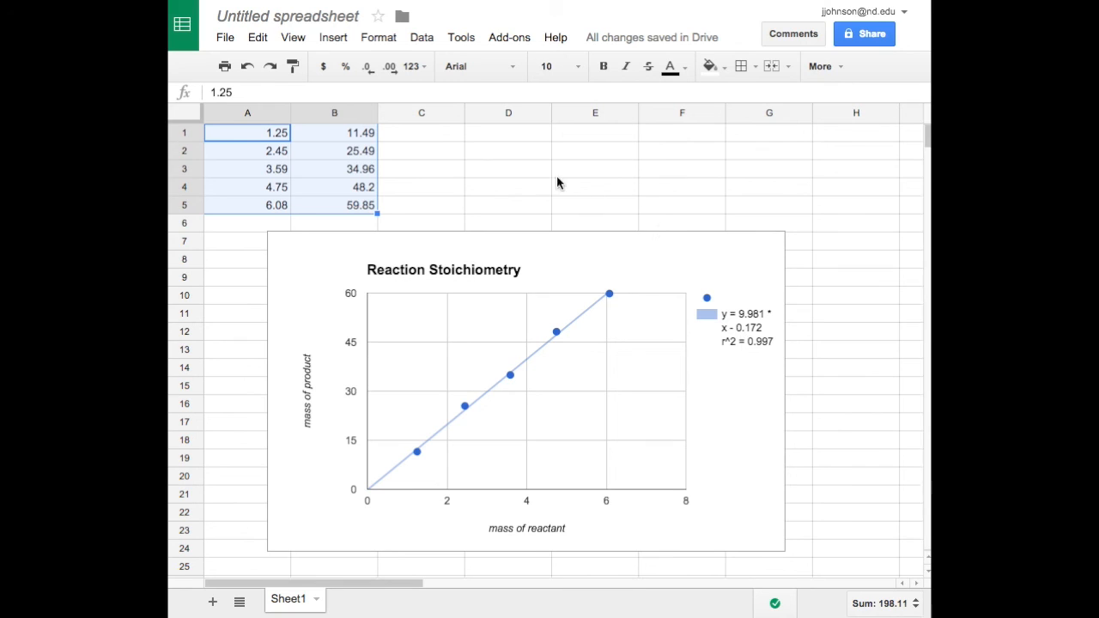
Rename the spreadsheet to "Reaction Stoichiometry" and return to the Sheets home screen.
click(224, 38)
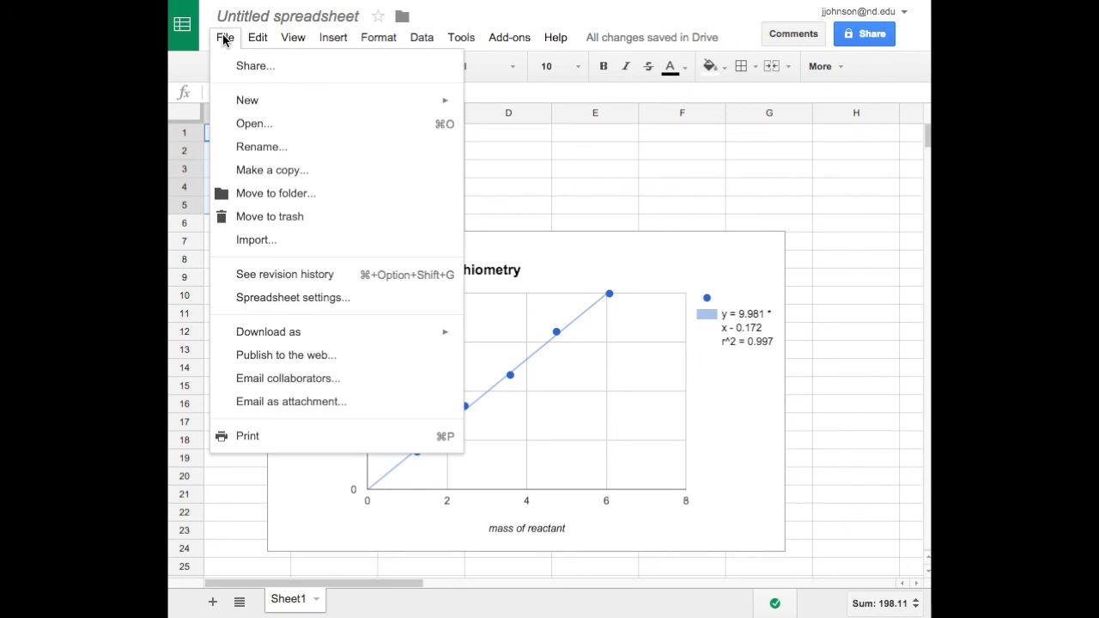
click(273, 150)
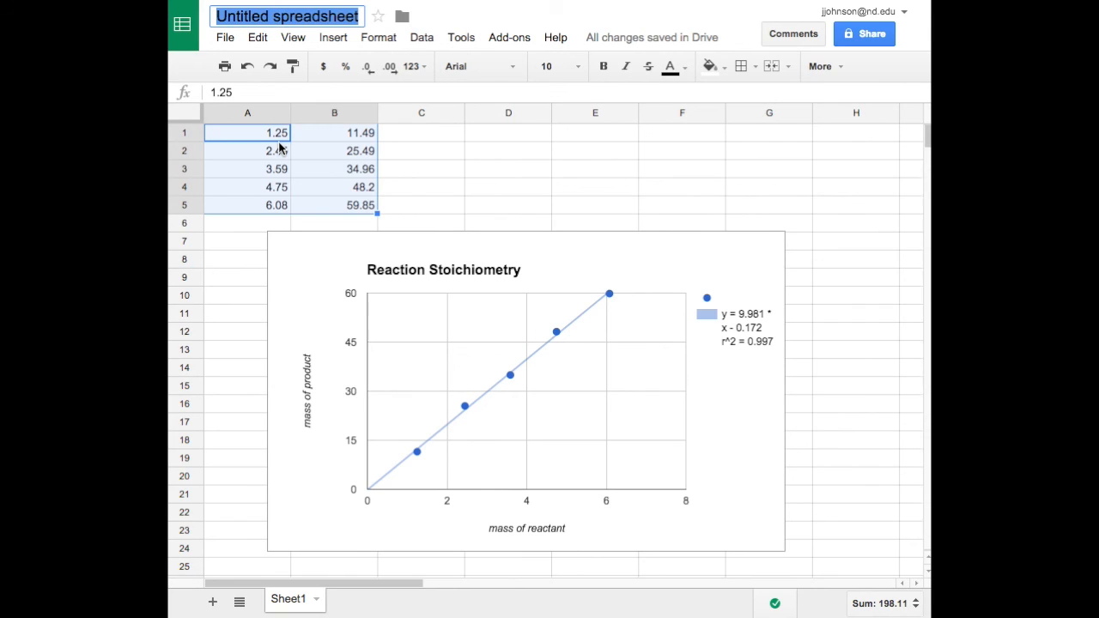
text(Reaction SToih)
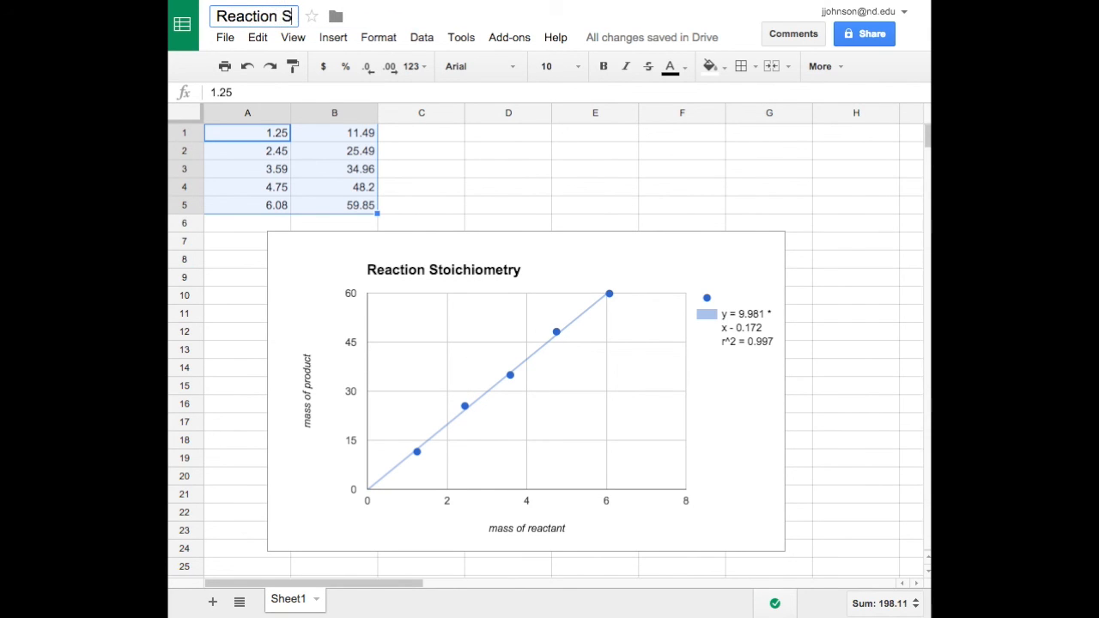
key(BackSpace)
key(BackSpace)
key(BackSpace)
key(BackSpace)
text(toic)
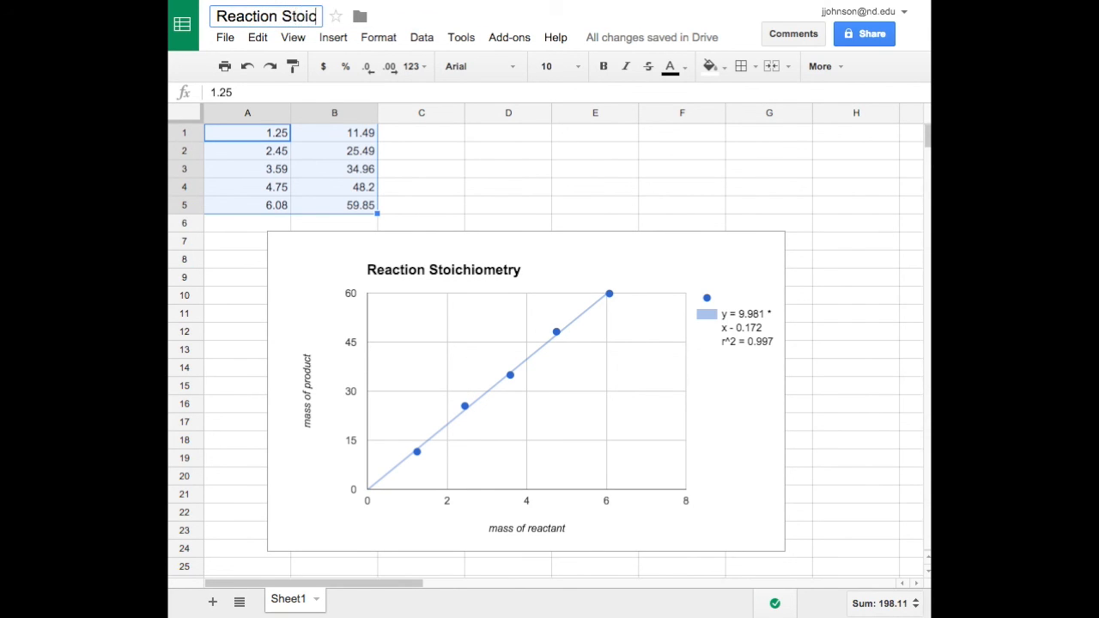
text(hiometry)
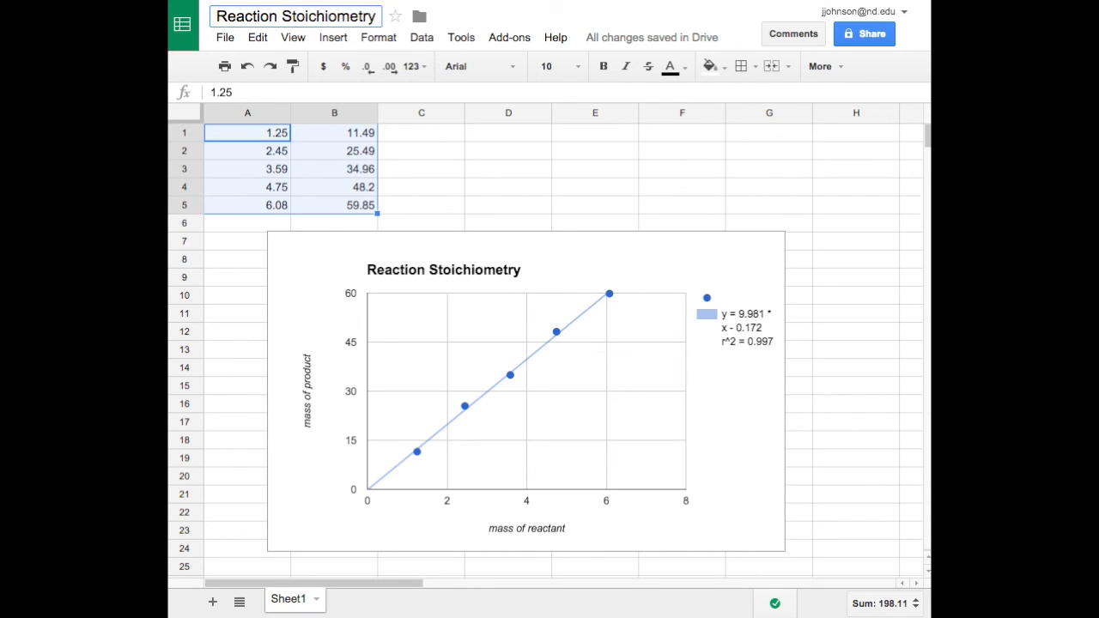
key(Return)
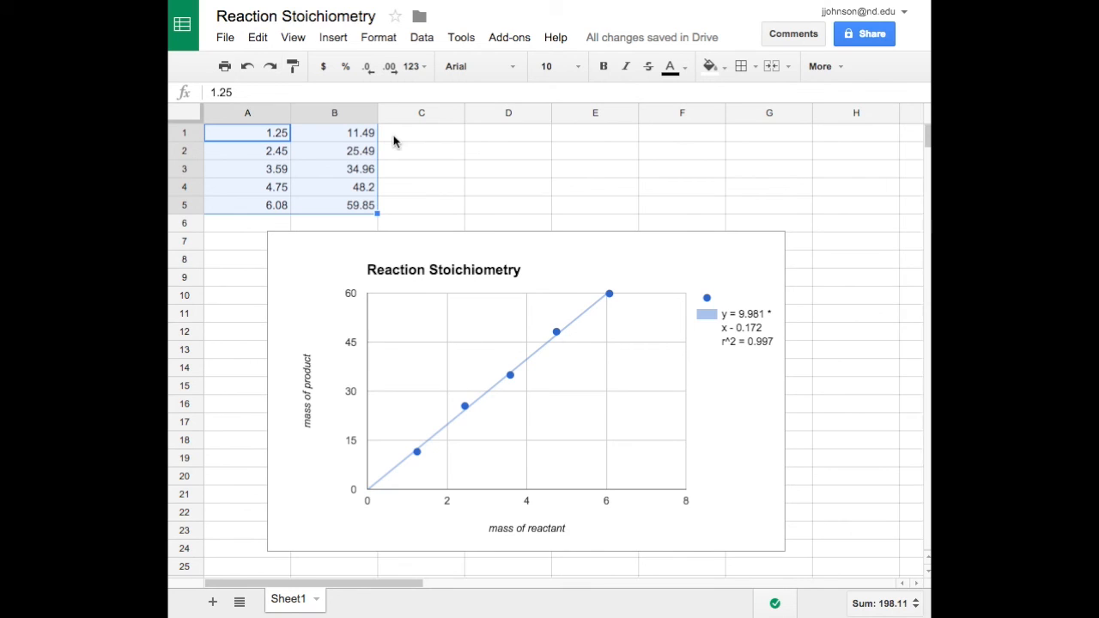
click(182, 26)
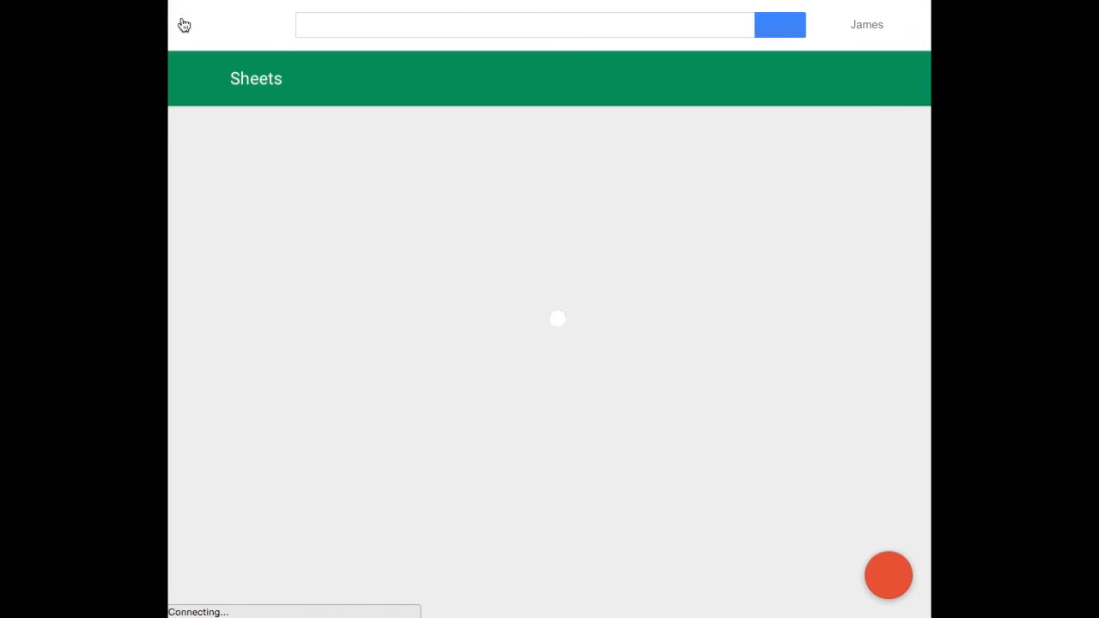